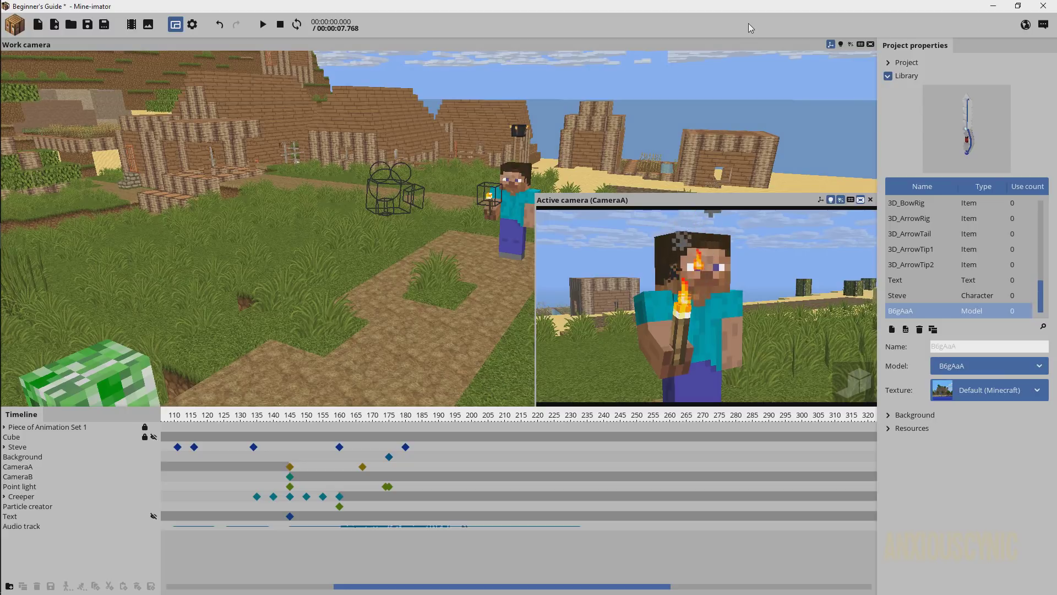
# - In the render settings, review the sun light buffer sizes and set the point light buffer size to Big (2048x2048)
pyautogui.click(193, 26)
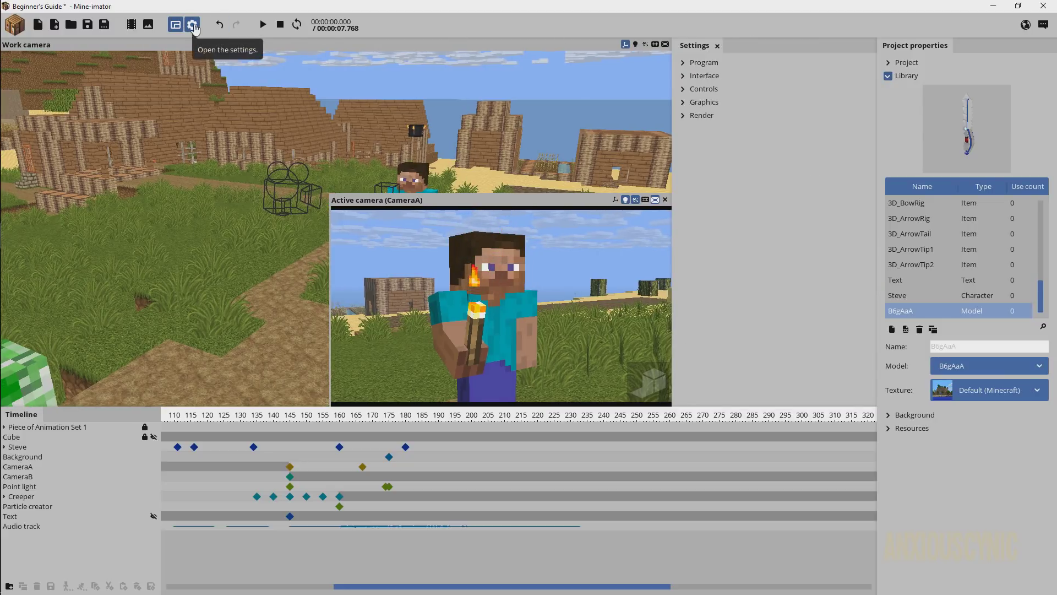
pyautogui.click(698, 115)
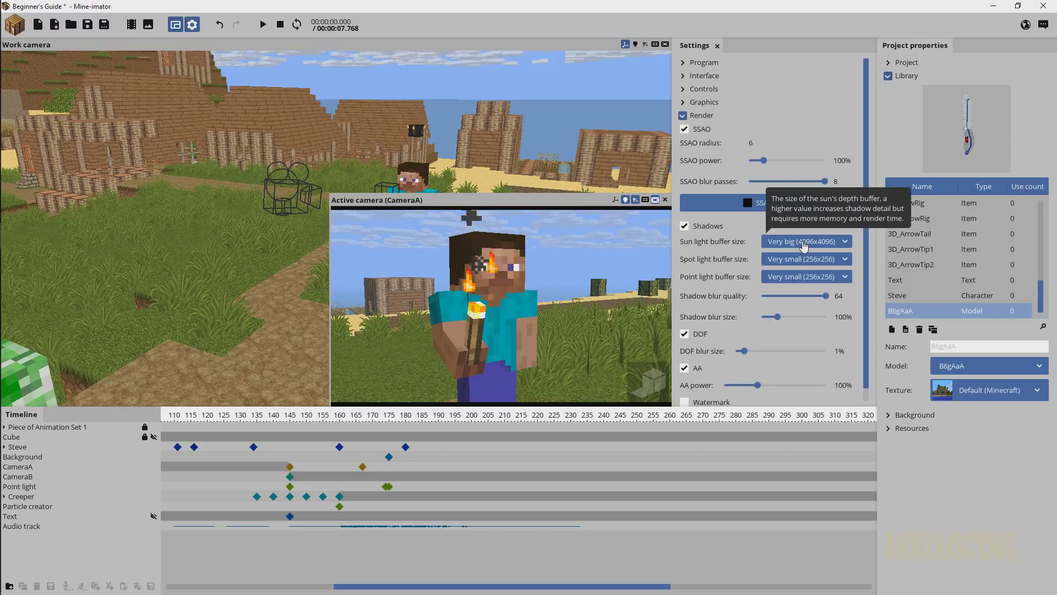
pyautogui.click(807, 242)
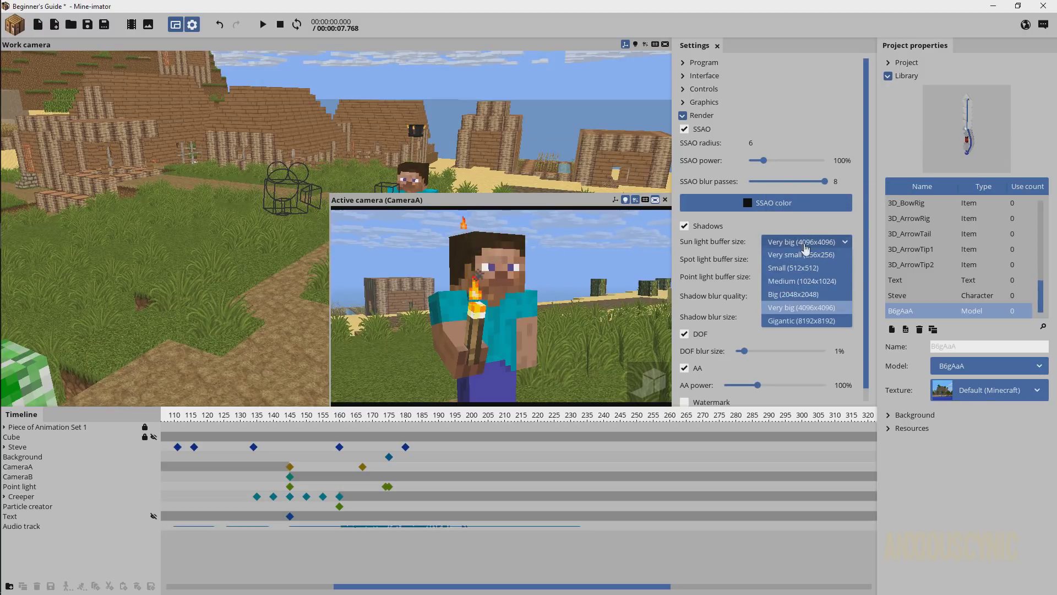
pyautogui.click(802, 243)
pyautogui.click(811, 244)
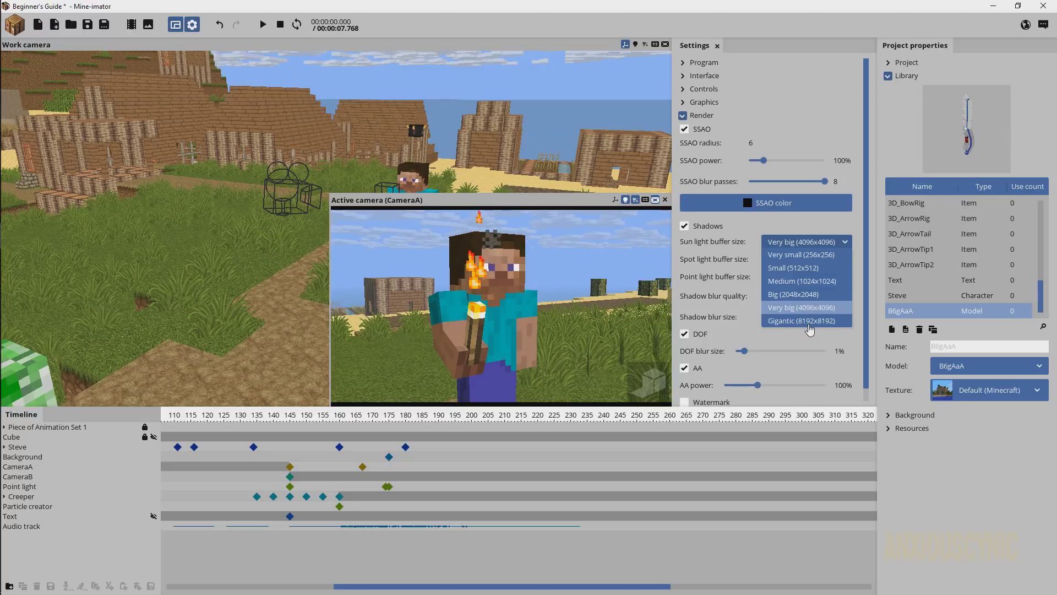
pyautogui.click(825, 242)
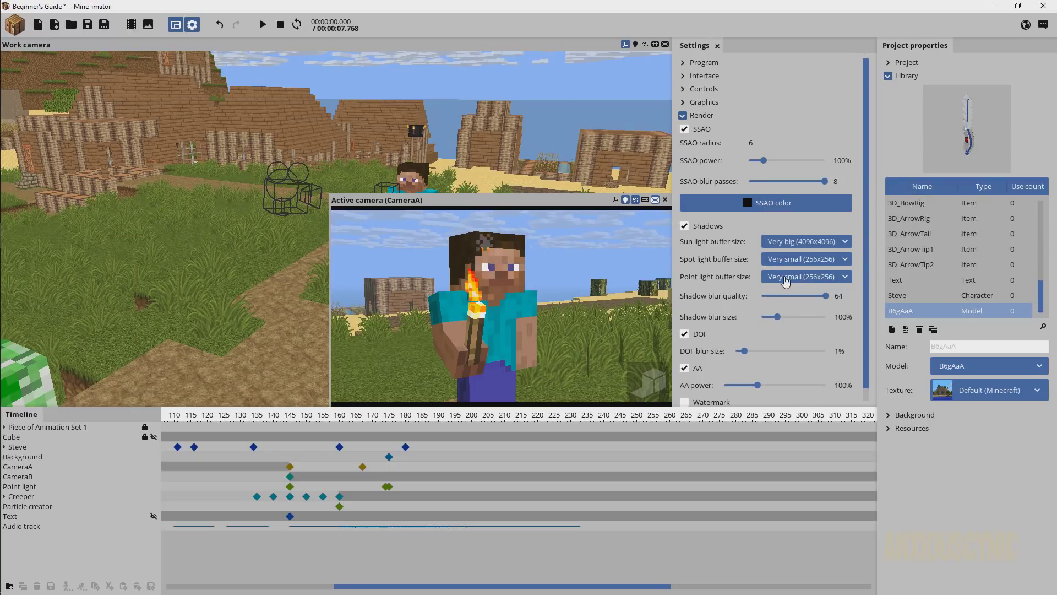
pyautogui.click(787, 279)
pyautogui.click(798, 330)
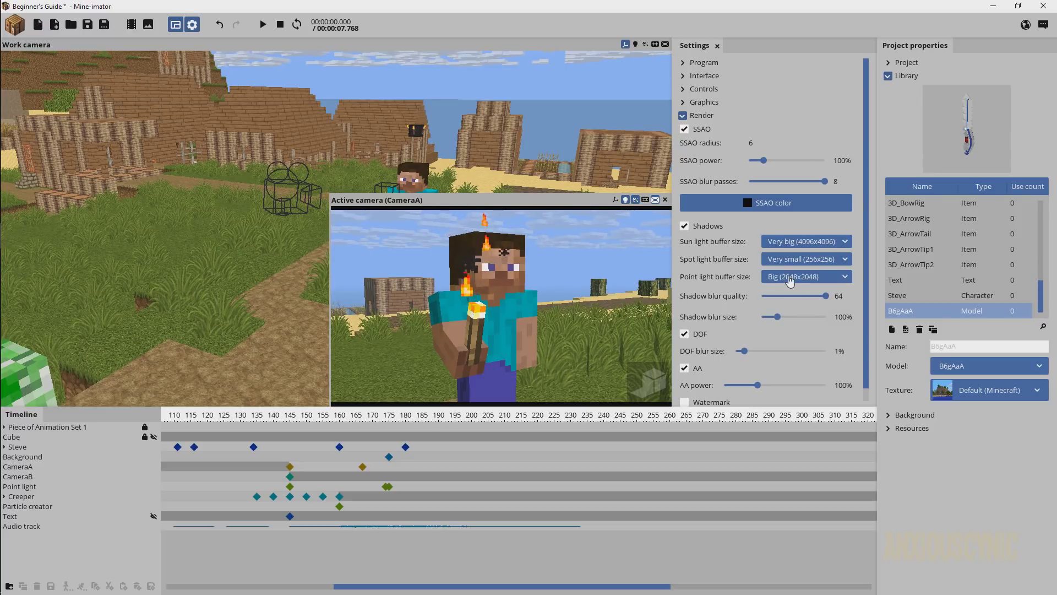
# - Try to set the point light buffer size to Very big (4096x4096), decline the change, and collapse the render settings
pyautogui.click(789, 278)
pyautogui.click(782, 345)
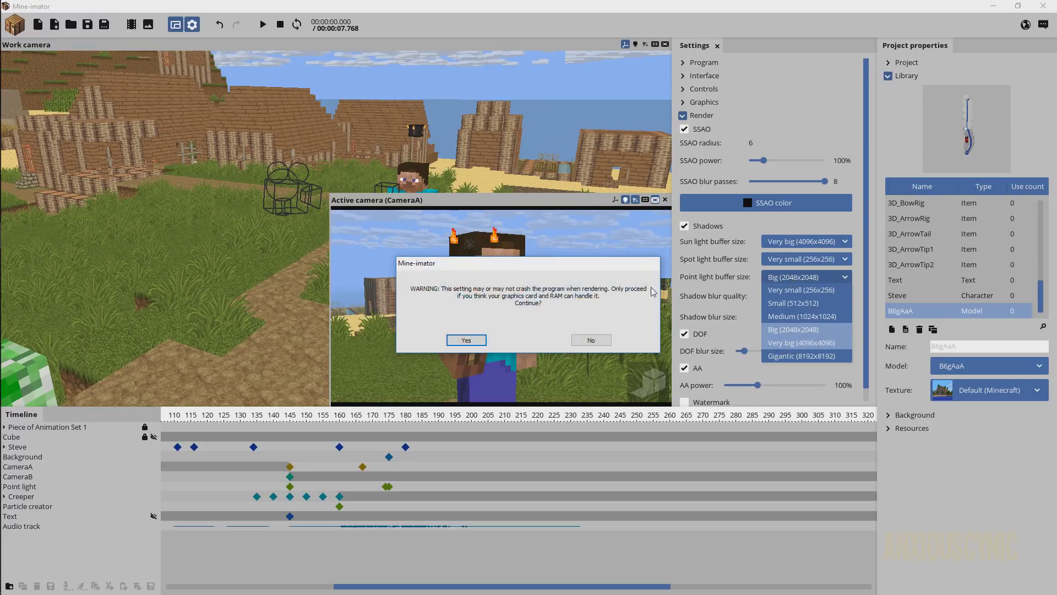
pyautogui.moveTo(560, 274); pyautogui.dragTo(564, 156)
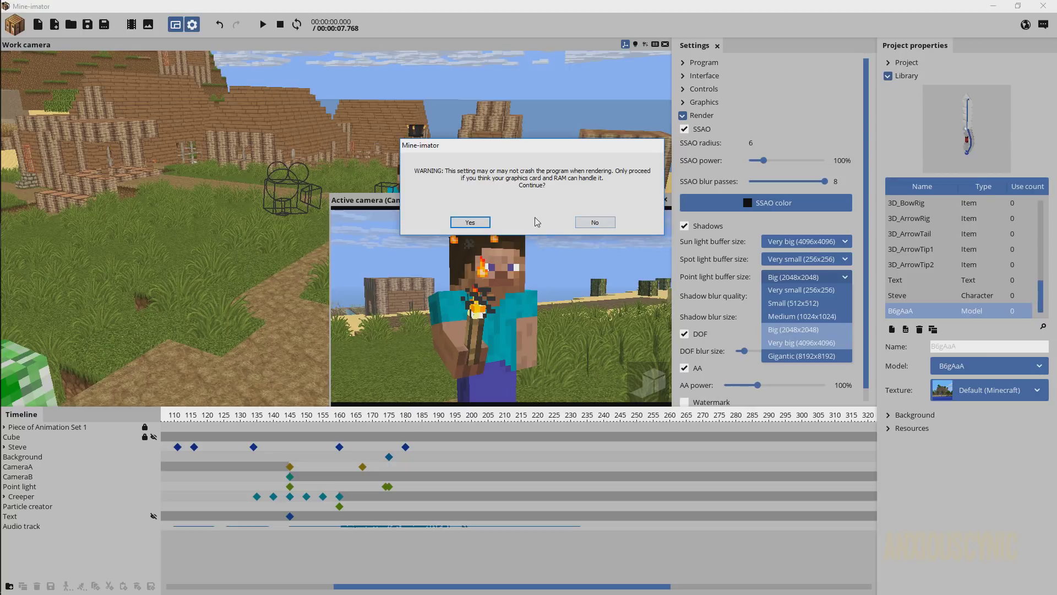
pyautogui.click(595, 224)
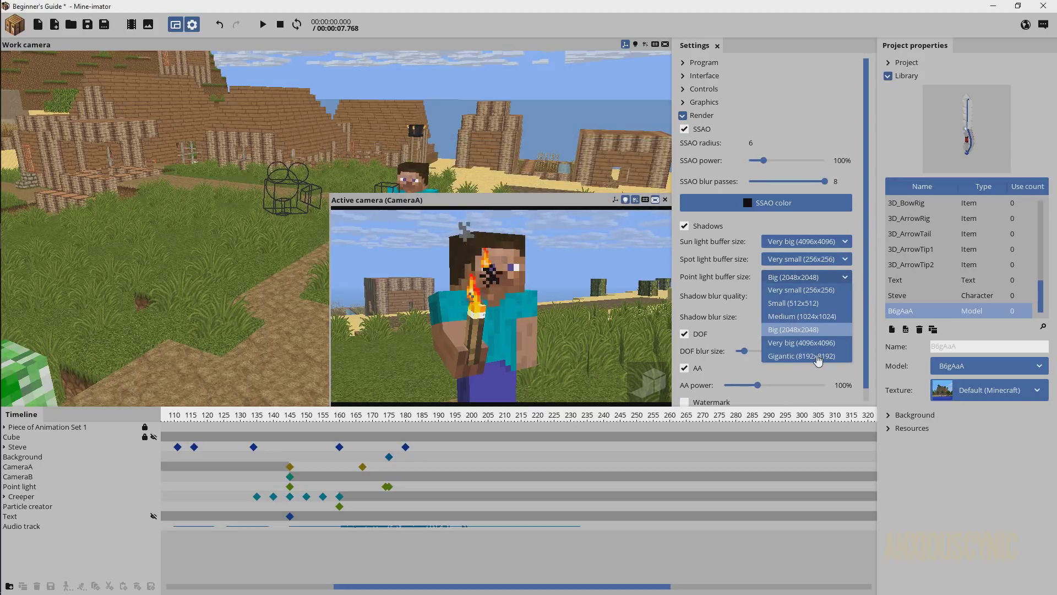
pyautogui.click(805, 279)
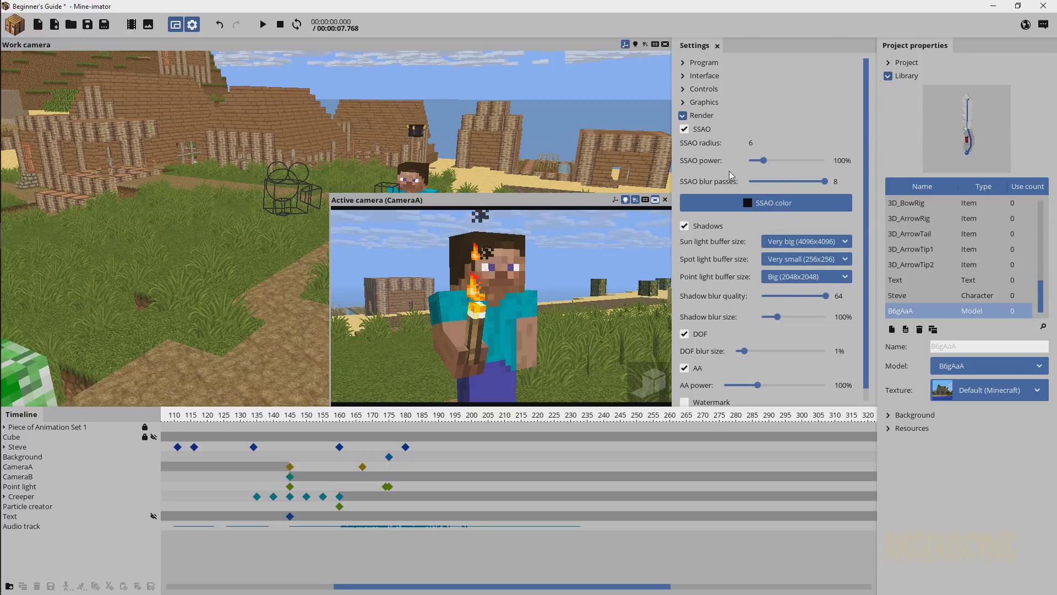
pyautogui.click(684, 116)
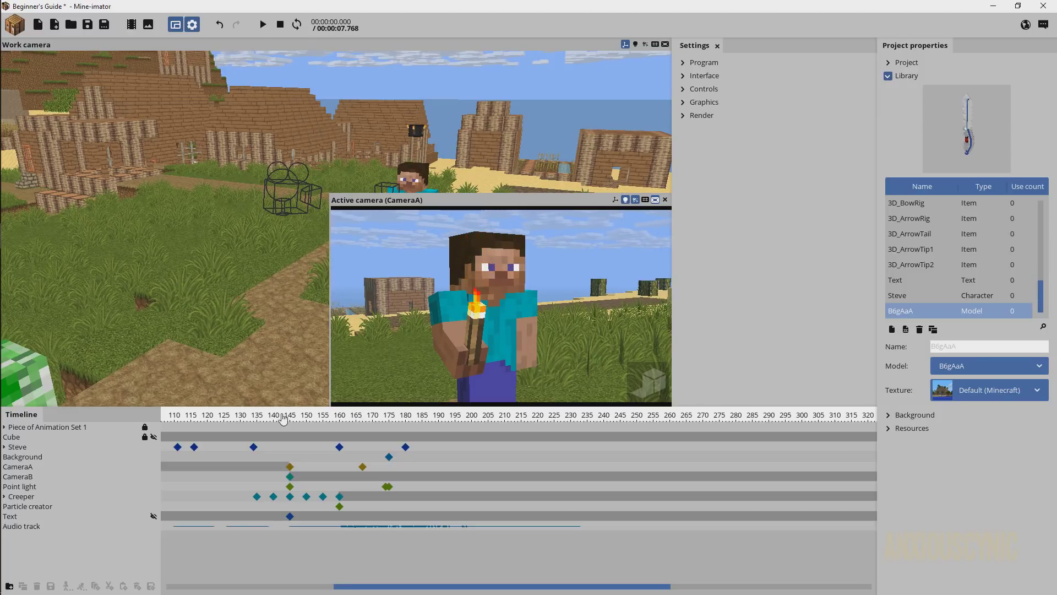
# - Bring the start of the timeline into view, play the animation through its end, and stop playback
pyautogui.moveTo(361, 588); pyautogui.dragTo(190, 587)
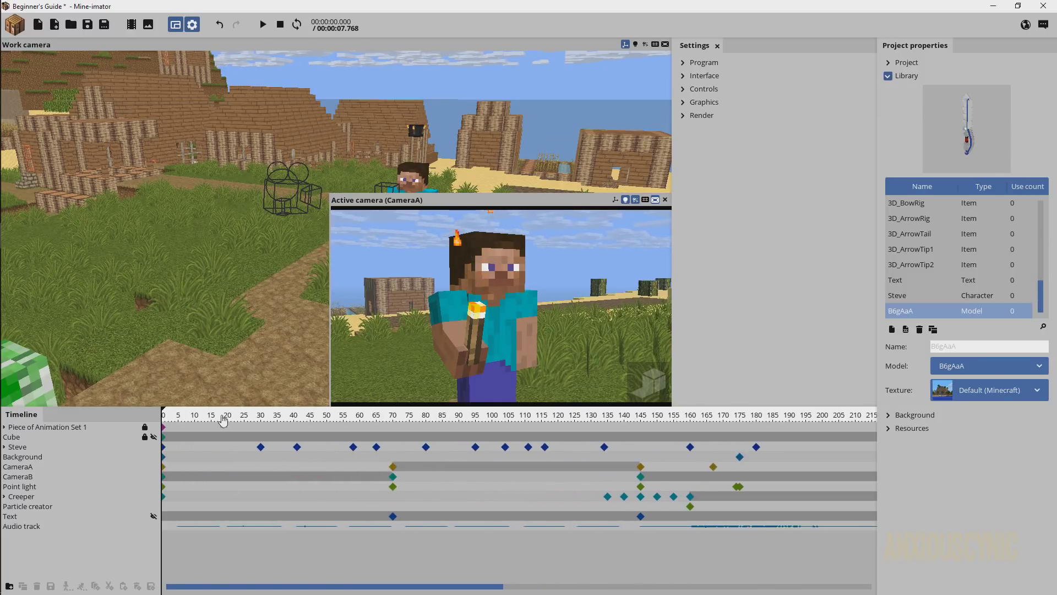
pyautogui.click(264, 25)
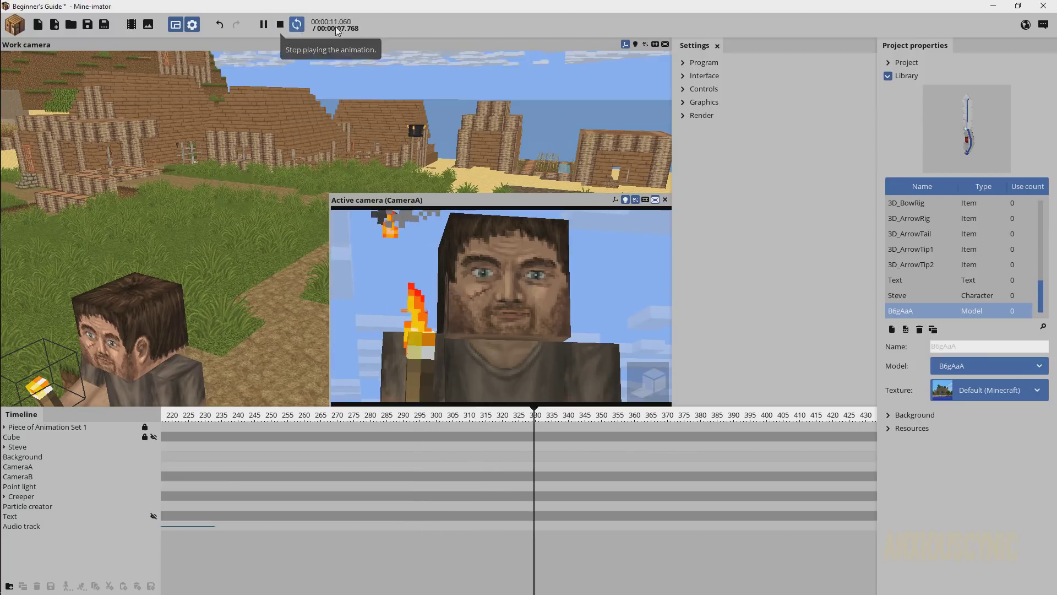
pyautogui.click(280, 24)
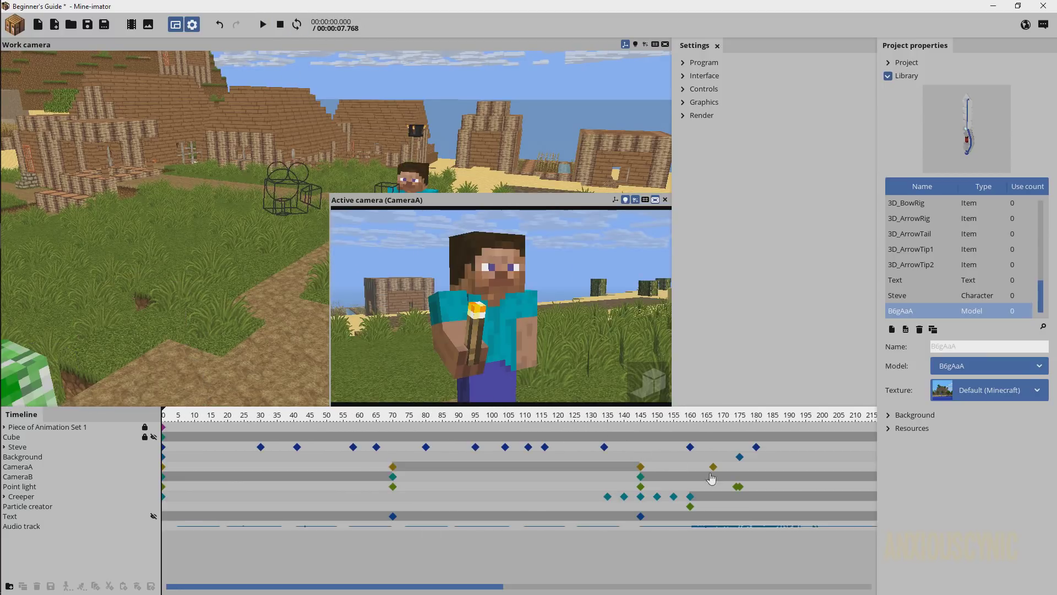
# - Scrub the playhead past the last keyframes to 00:00:08.133
pyautogui.click(748, 422)
pyautogui.scroll(-4, 383, 420)
pyautogui.click(384, 420)
pyautogui.moveTo(384, 420); pyautogui.dragTo(429, 429)
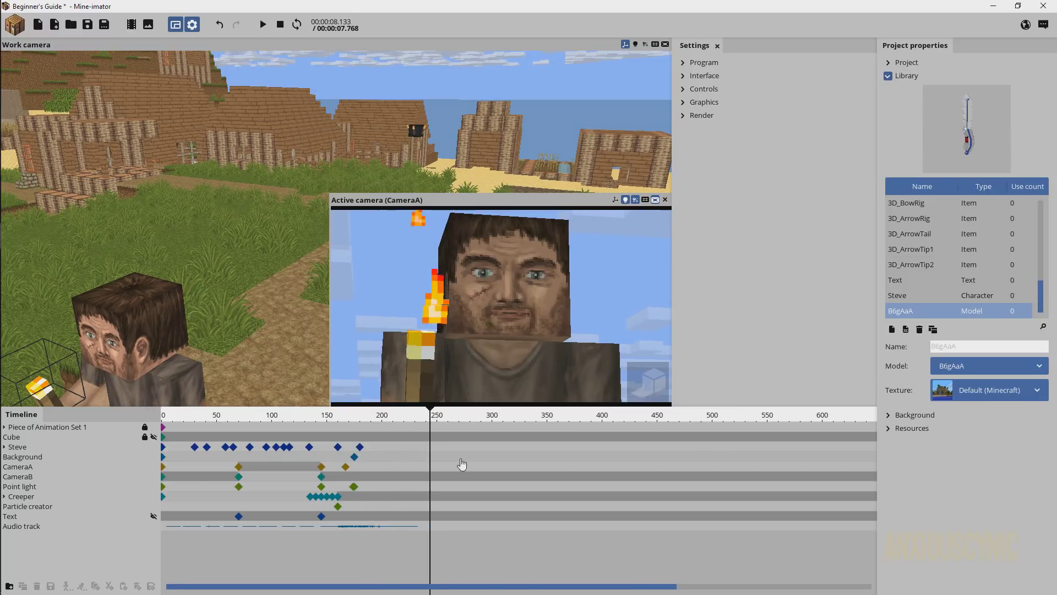
# - Add a keyframe for TorchParticles under Steve at frame 451 and scrub the playhead to frame 448
pyautogui.click(5, 447)
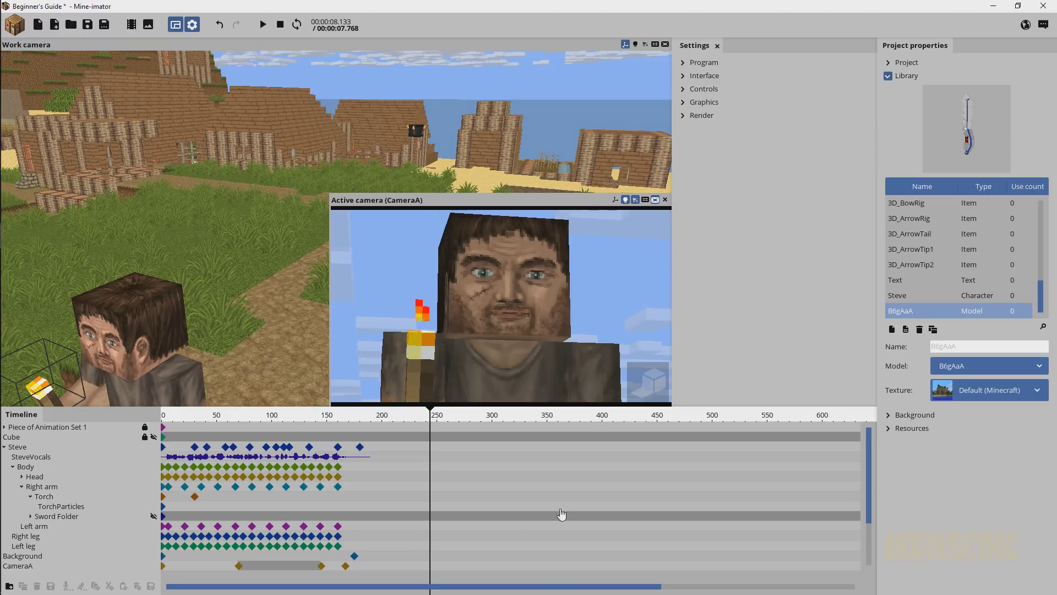
pyautogui.moveTo(624, 506); pyautogui.dragTo(659, 506)
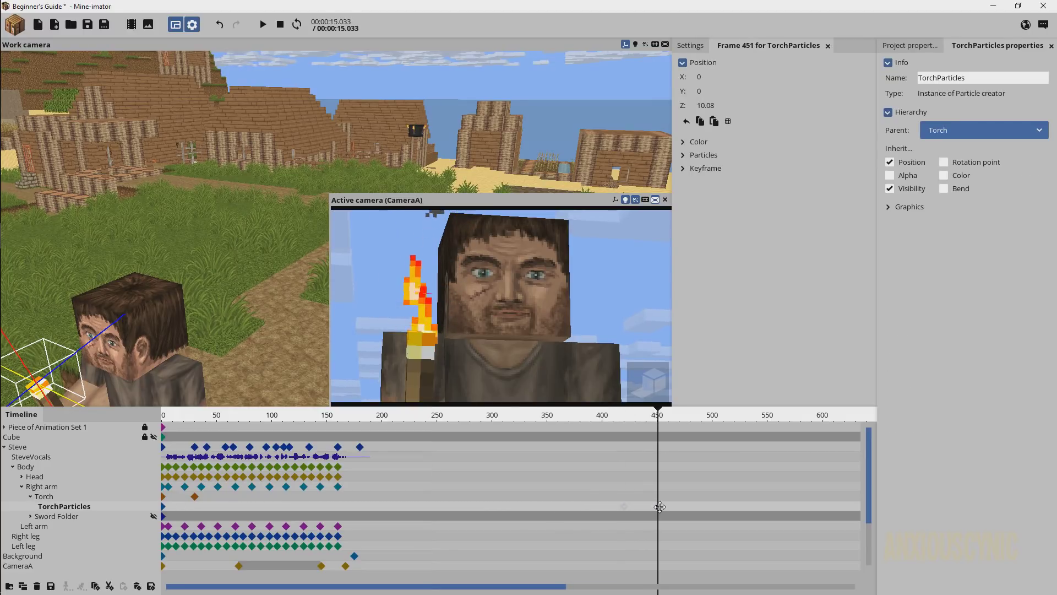
pyautogui.click(4, 448)
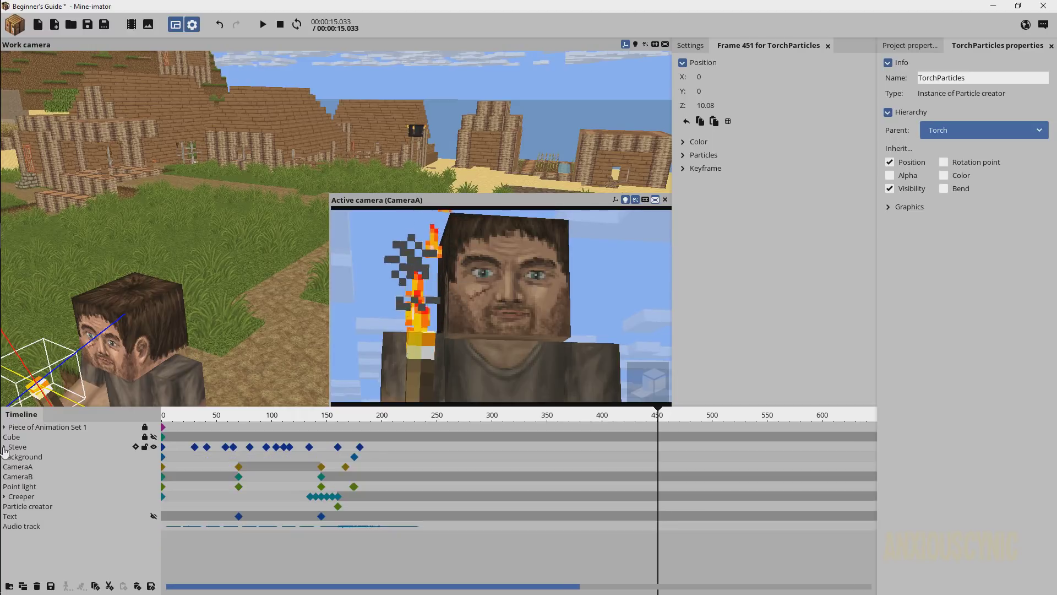
pyautogui.click(338, 424)
pyautogui.moveTo(380, 424); pyautogui.dragTo(653, 452)
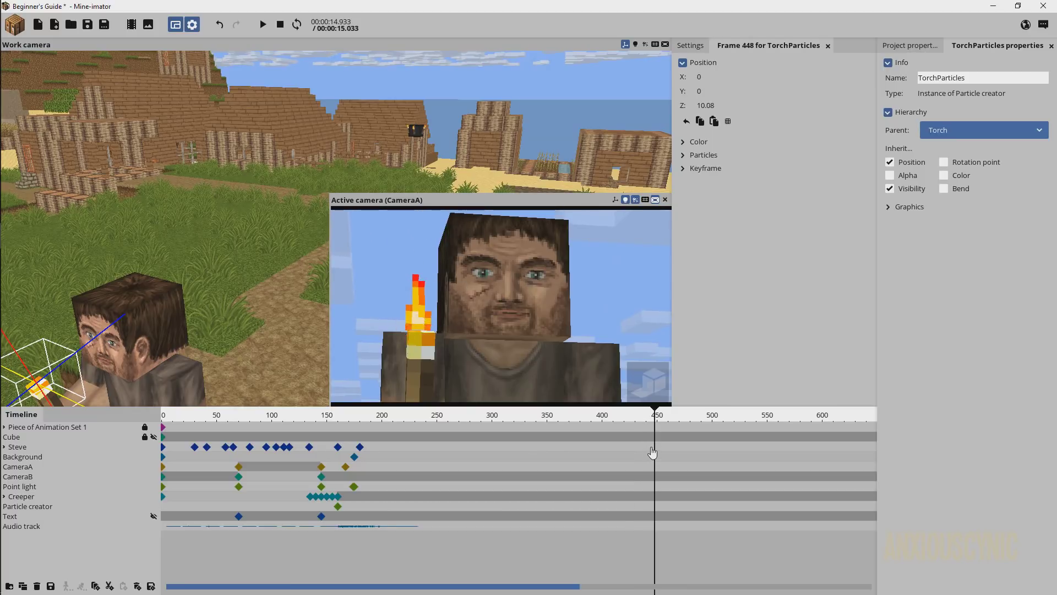
# - Move the stray TorchParticles keyframe back to 00:00:14.267 and remove it
pyautogui.click(5, 447)
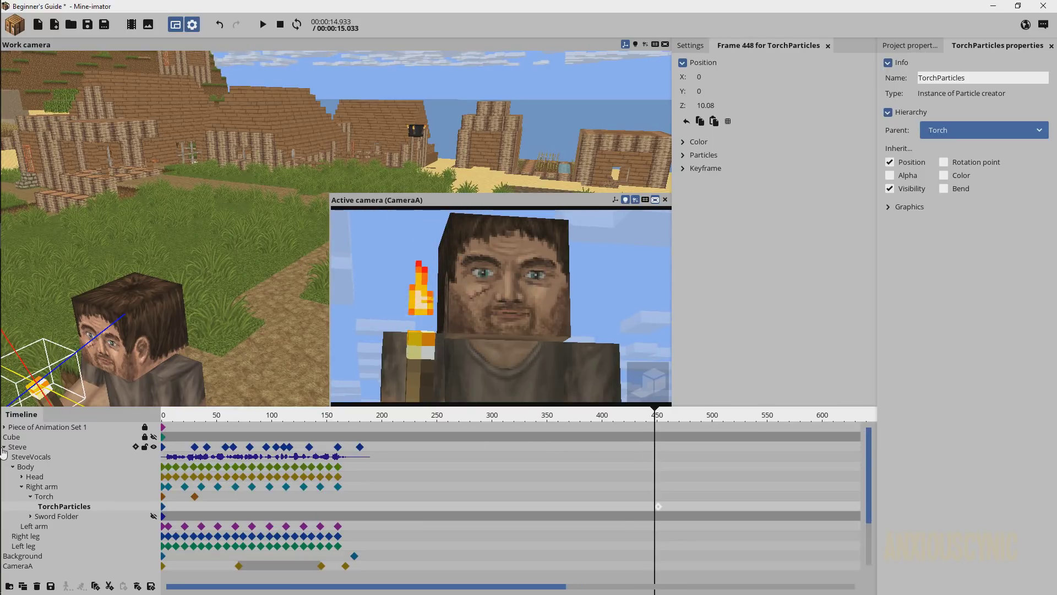
pyautogui.moveTo(657, 510); pyautogui.dragTo(632, 511)
pyautogui.click(633, 511)
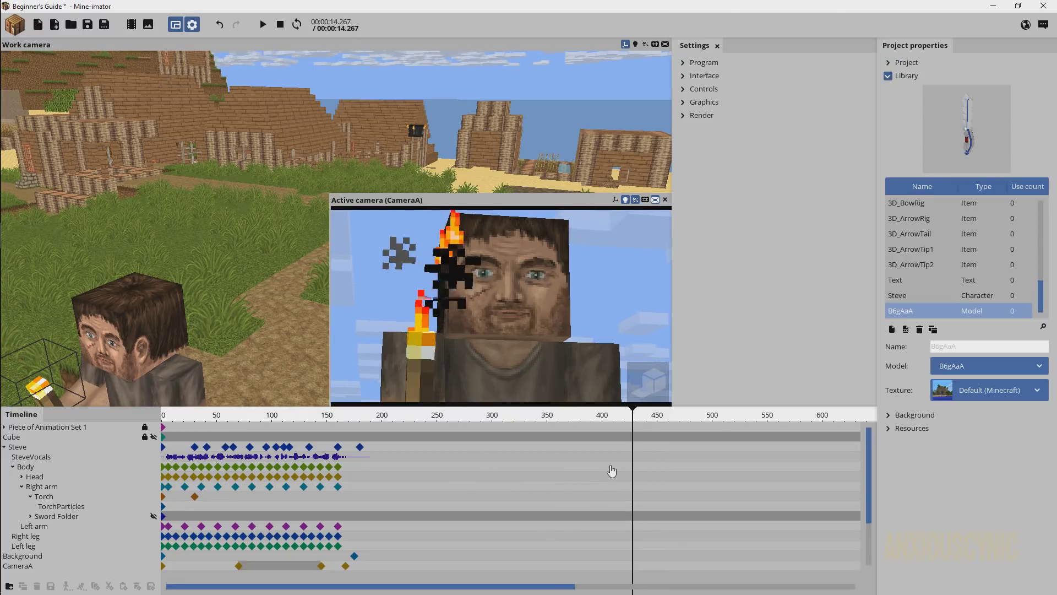
# - Add a keyframe for Steve at frame 349
pyautogui.click(547, 448)
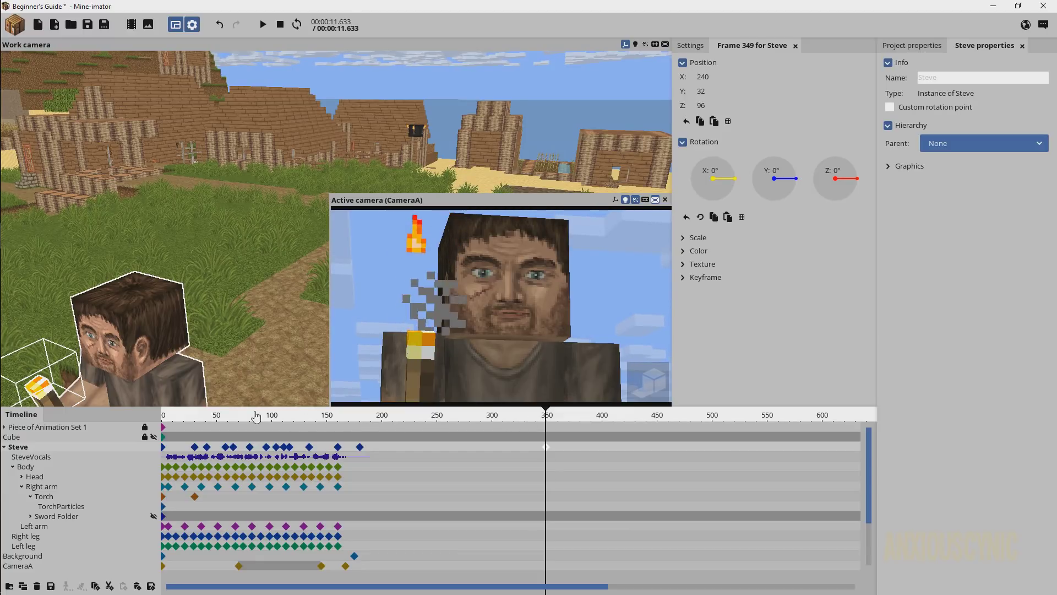
# - Move the playhead to frame 33 and mark a playback region from frame 30 to about frame 76
pyautogui.click(199, 422)
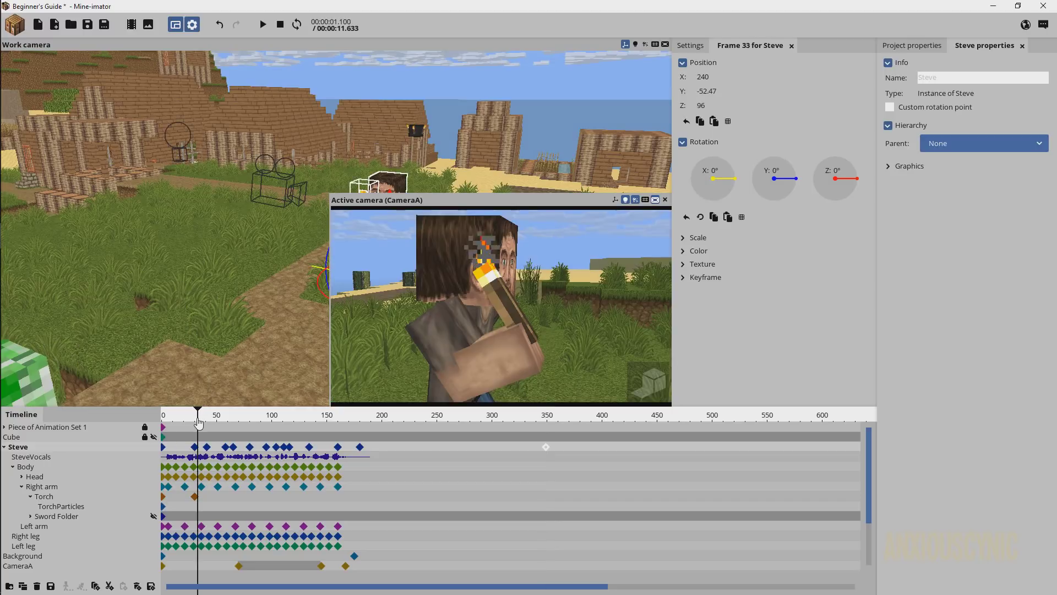
pyautogui.keyDown('ctrl'); pyautogui.scroll(5, 201, 429); pyautogui.keyUp('ctrl')
pyautogui.keyDown('ctrl'); pyautogui.scroll(-4, 486, 456); pyautogui.keyUp('ctrl')
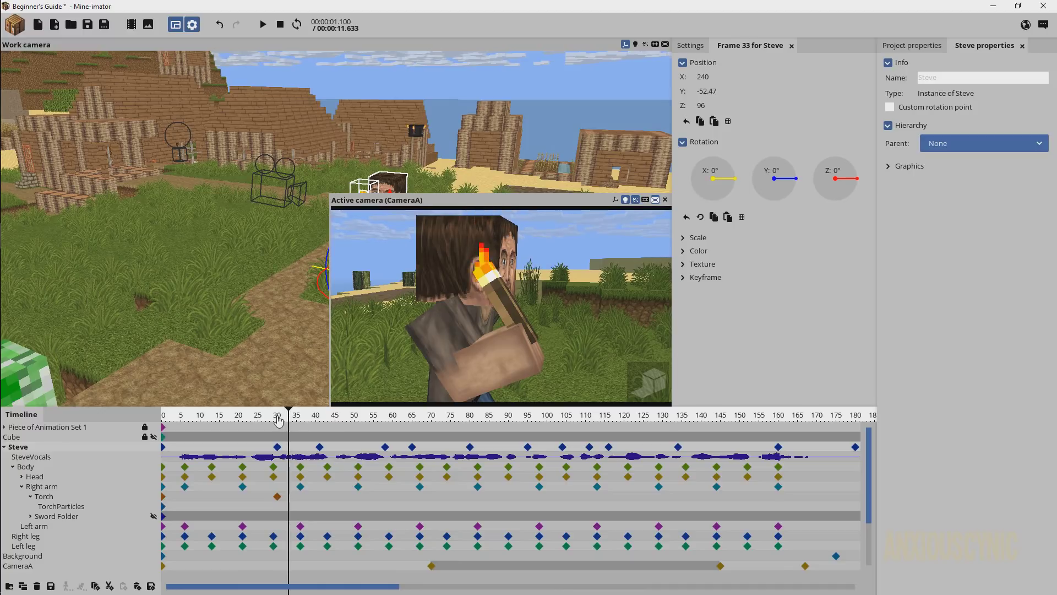
pyautogui.moveTo(278, 420); pyautogui.dragTo(454, 446)
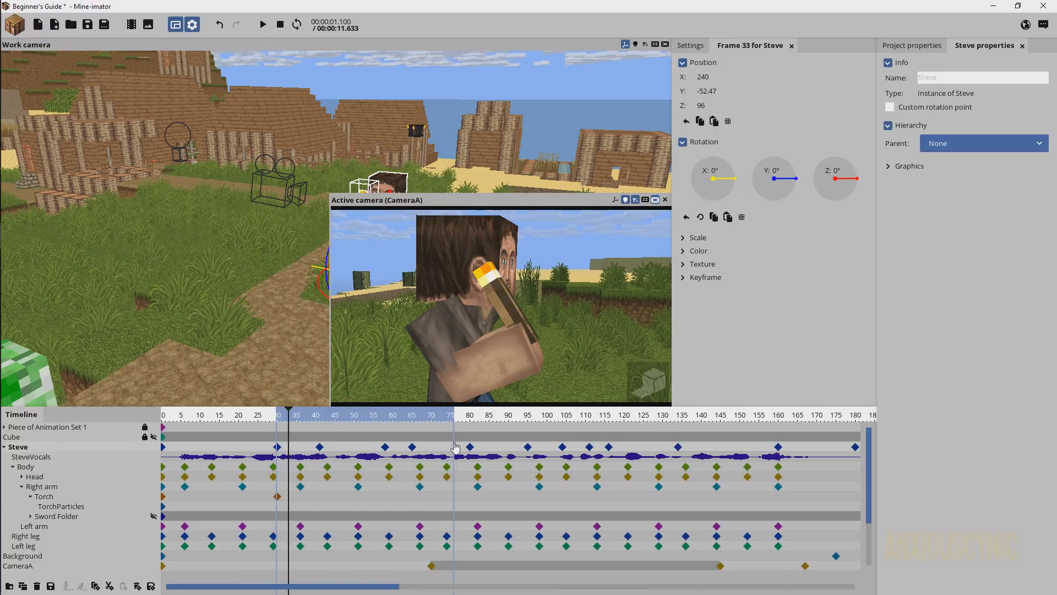
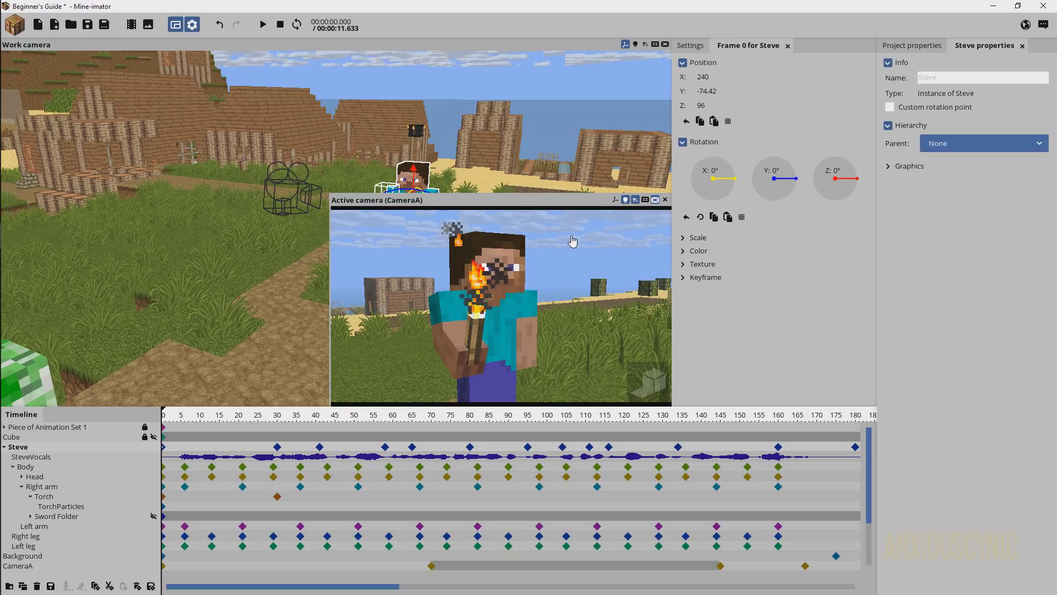
# - Collapse Steve's body parts in the timeline and select all keyframes of CameraA
pyautogui.click(5, 447)
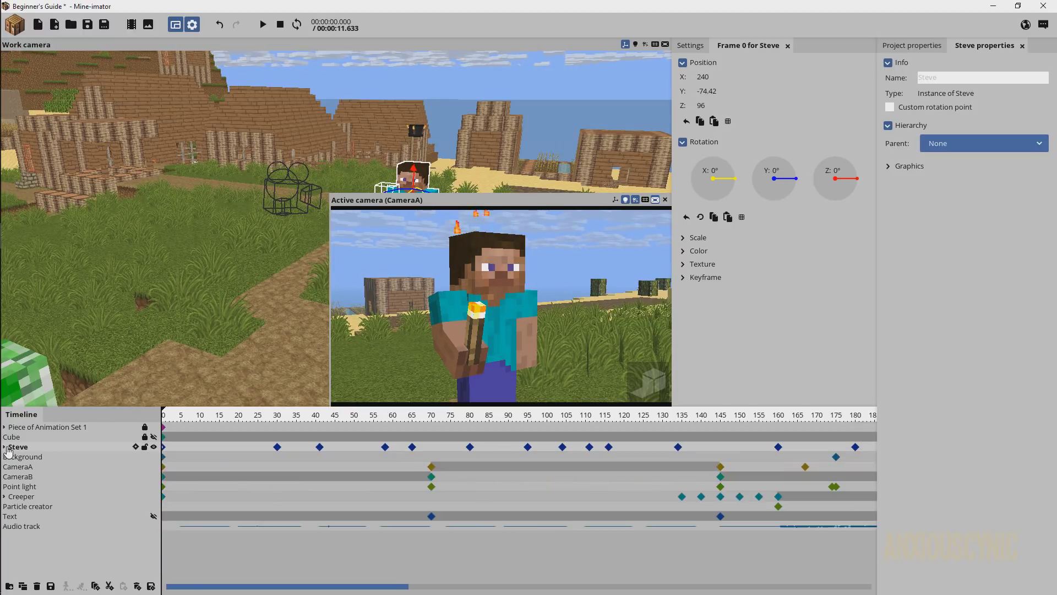
pyautogui.click(44, 467)
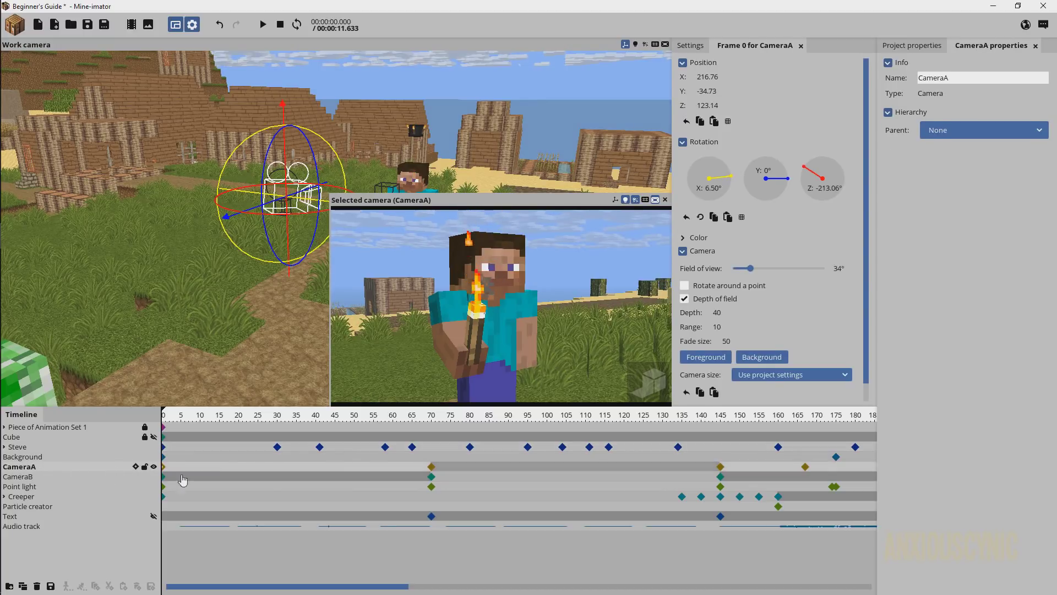
pyautogui.doubleClick(137, 471)
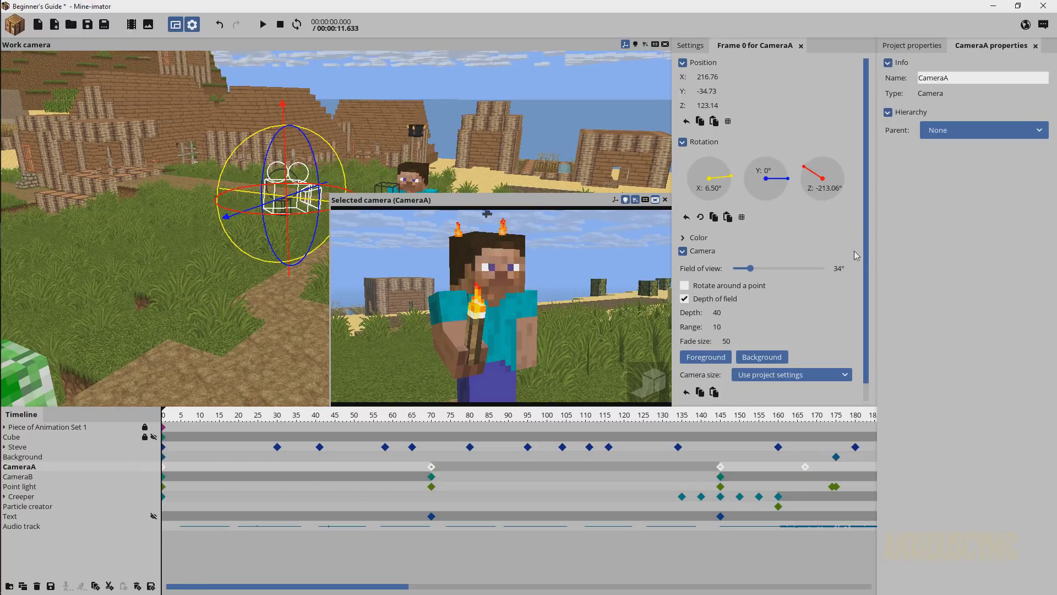
# - Check the project's size and tempo against CameraA's camera size setting, and collapse the Project and Library sections
pyautogui.scroll(-1, 856, 259)
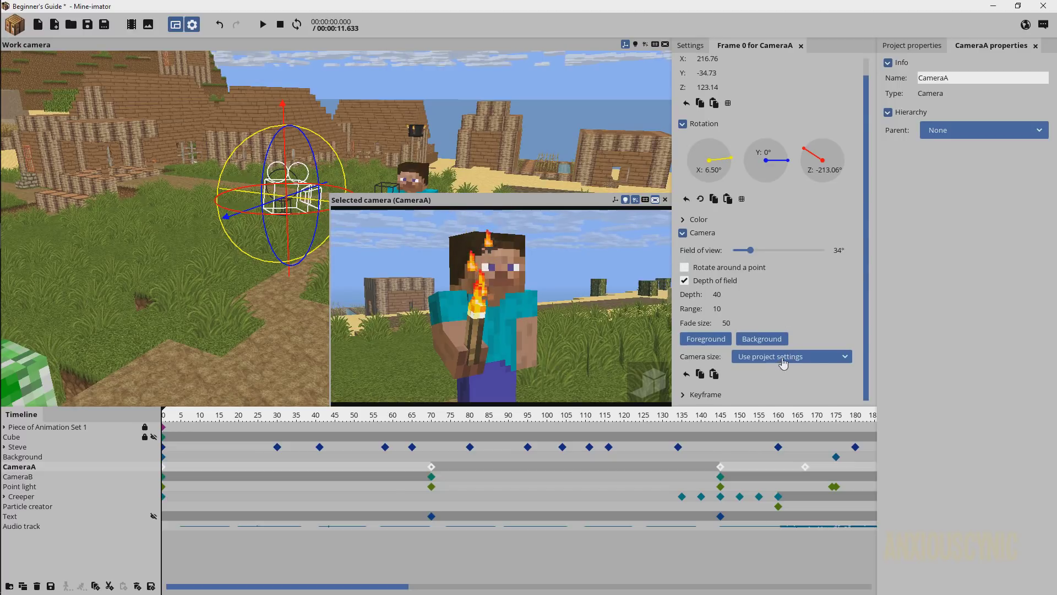
pyautogui.click(915, 48)
pyautogui.click(904, 64)
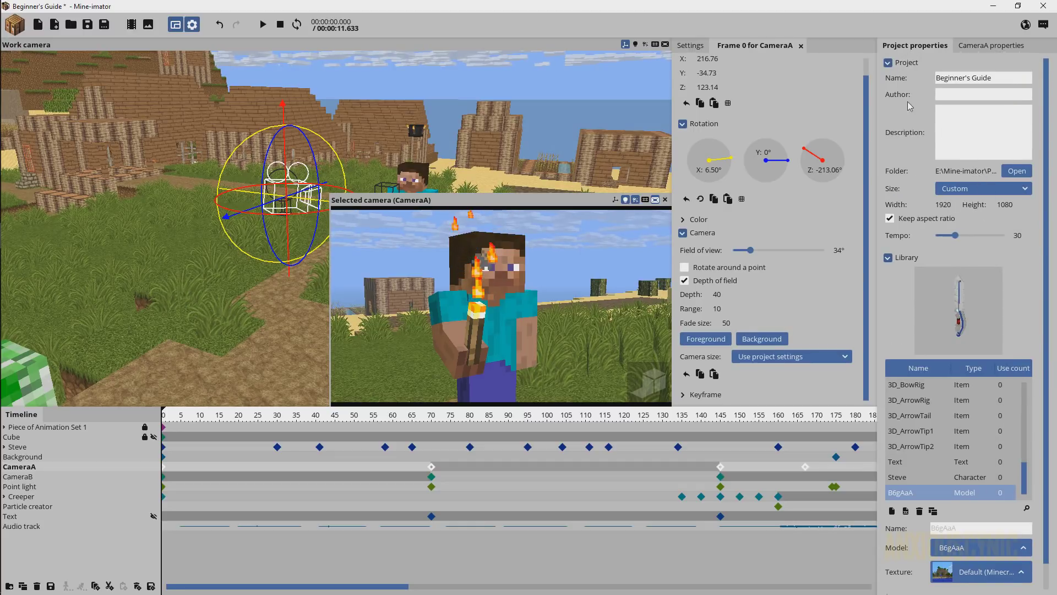
pyautogui.click(888, 62)
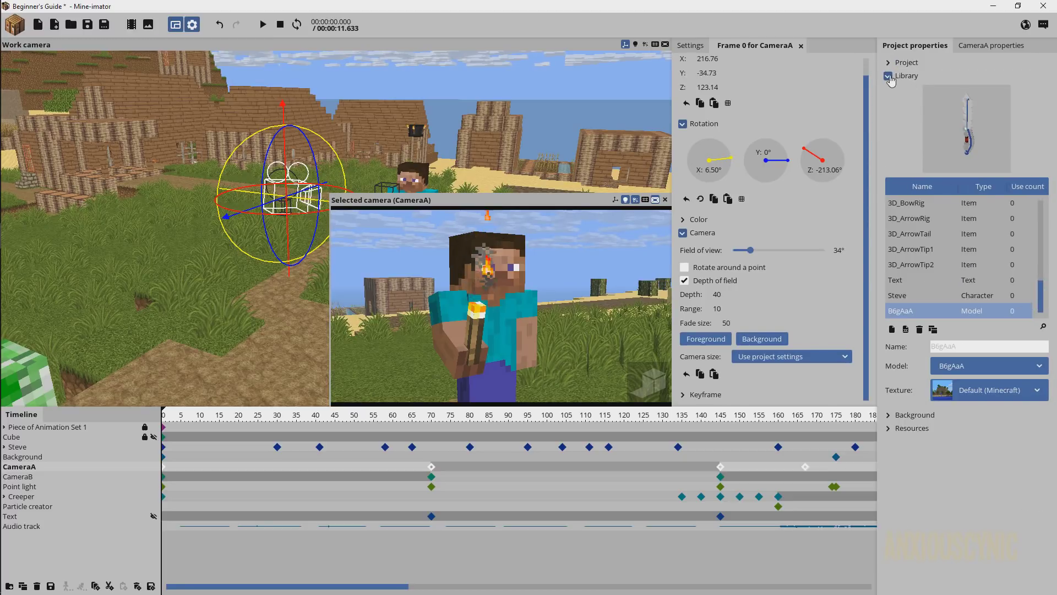
pyautogui.click(890, 77)
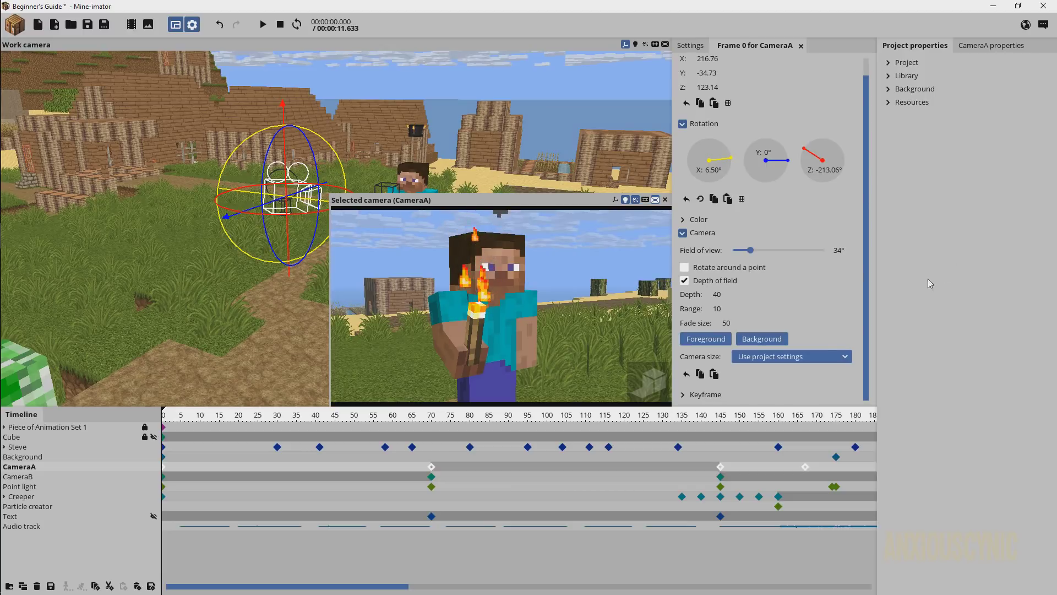
# - Set the camera size of CameraA's selected keyframes to Custom
pyautogui.click(762, 359)
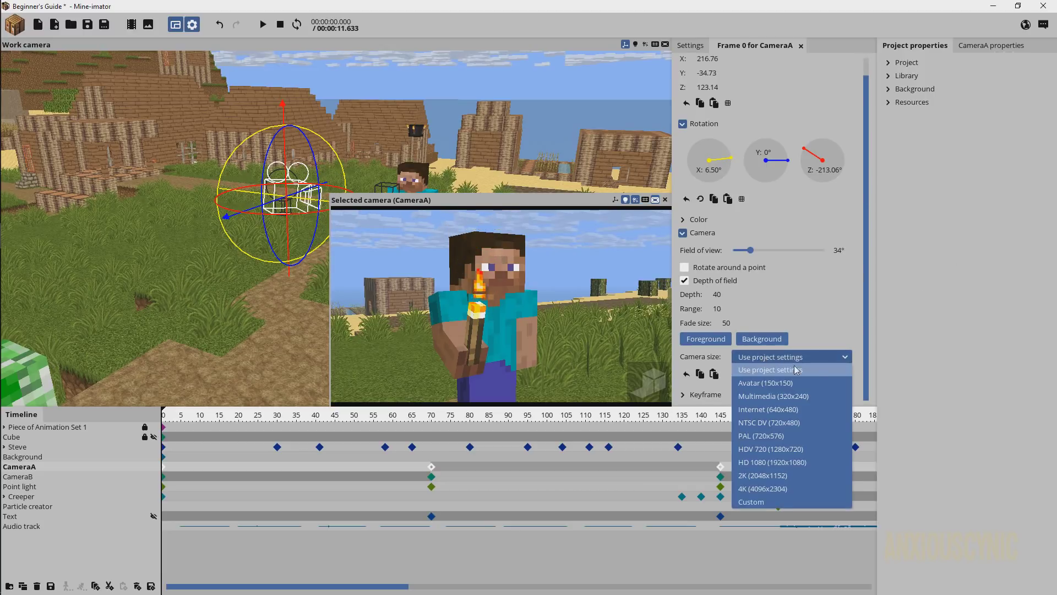
pyautogui.click(751, 502)
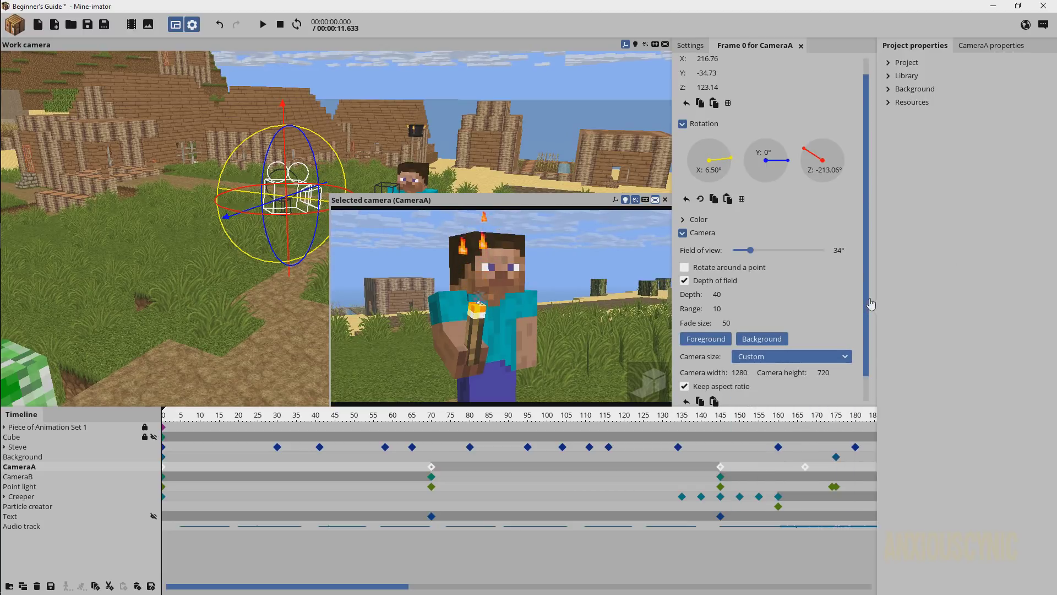
# - Turn off the aspect ratio lock and set CameraA's custom size to 1920 wide by 1080 high
pyautogui.scroll(-1, 866, 378)
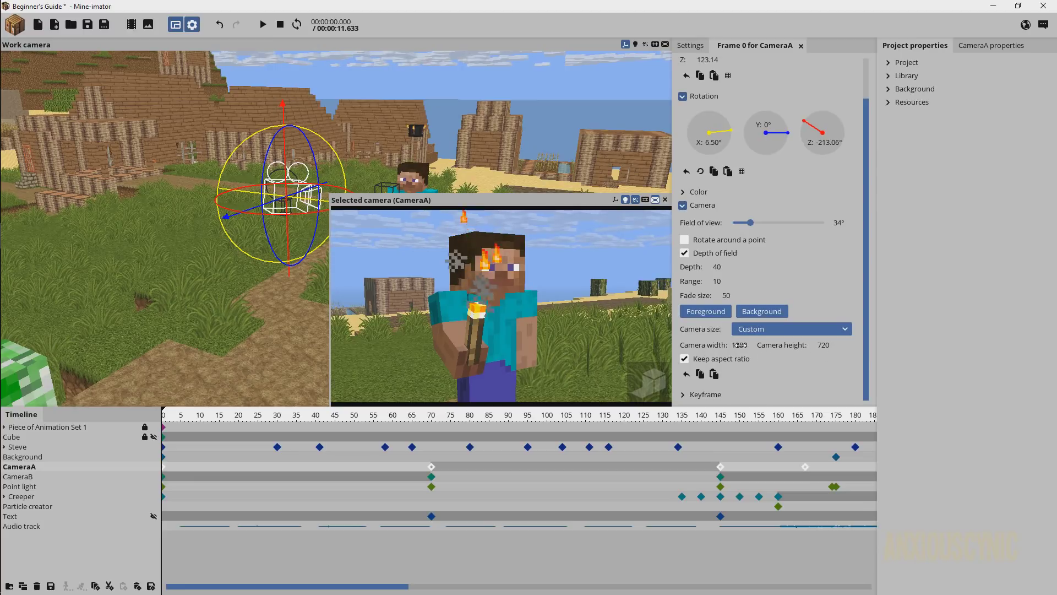
pyautogui.write('1920')
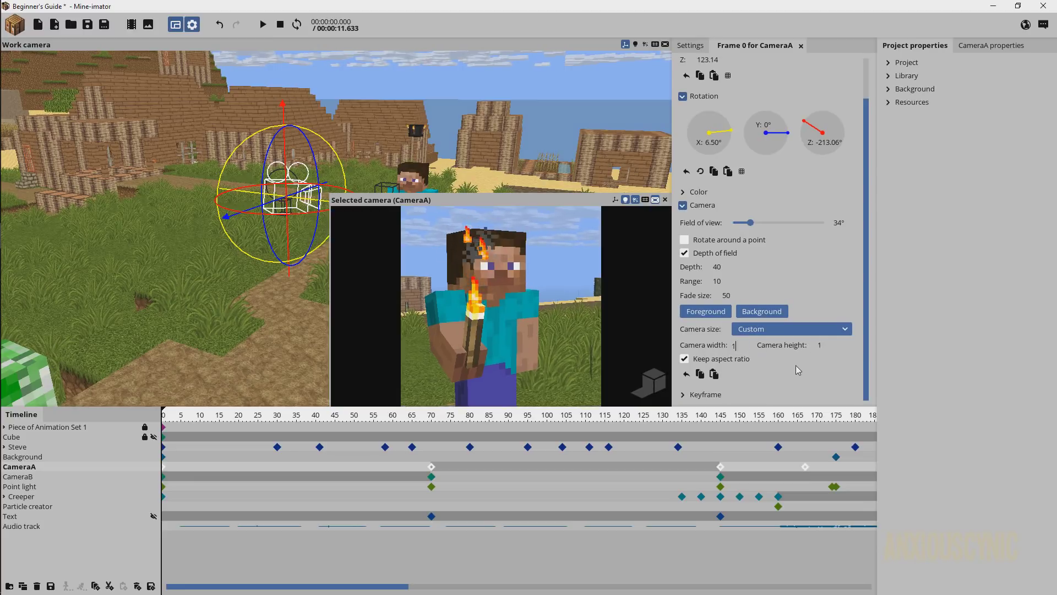
pyautogui.click(821, 347)
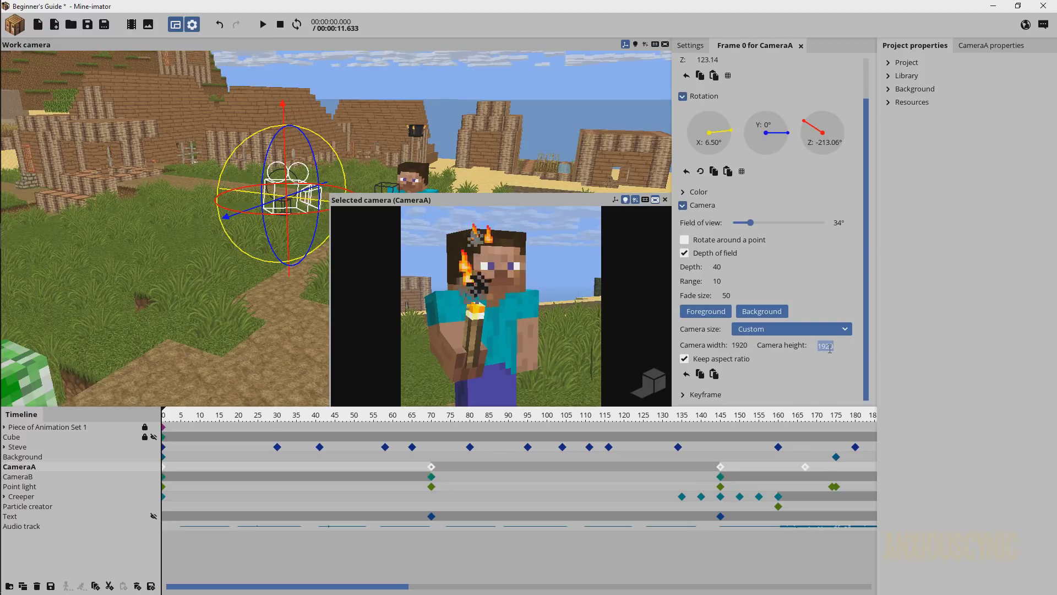
pyautogui.write('10')
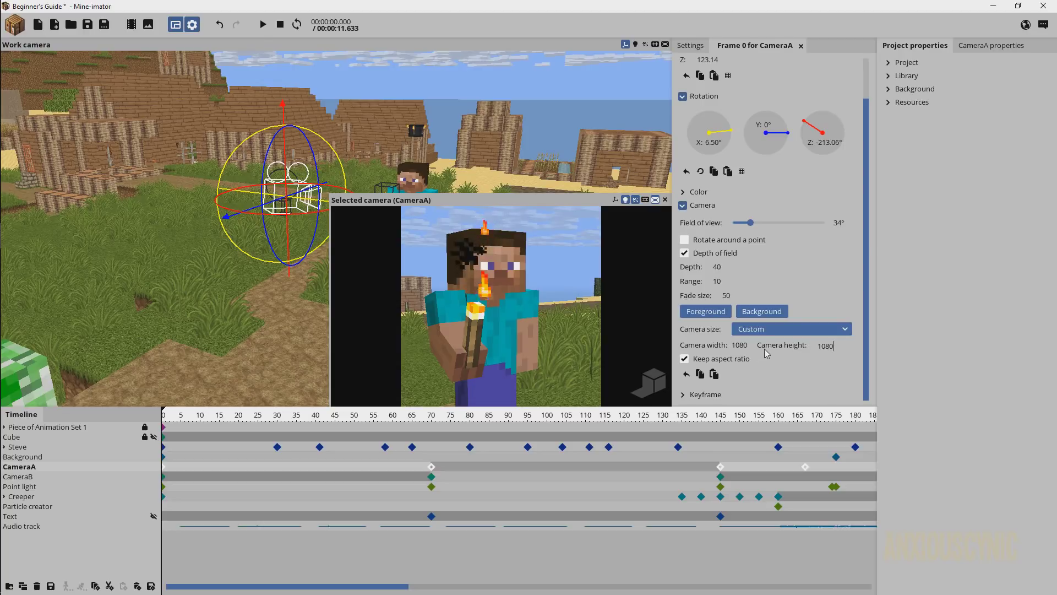
pyautogui.click(684, 360)
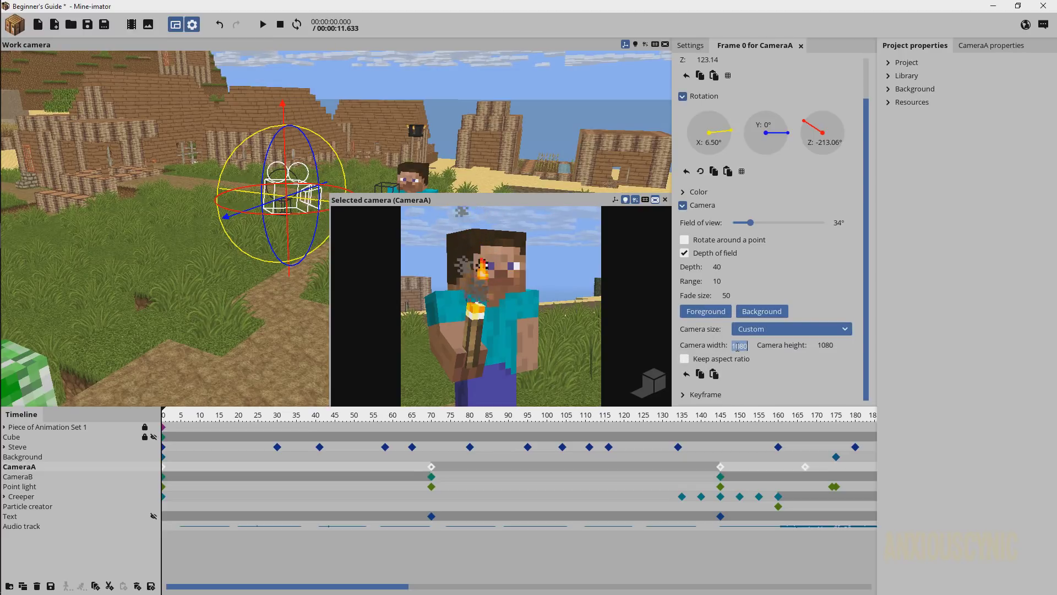
pyautogui.write('1920')
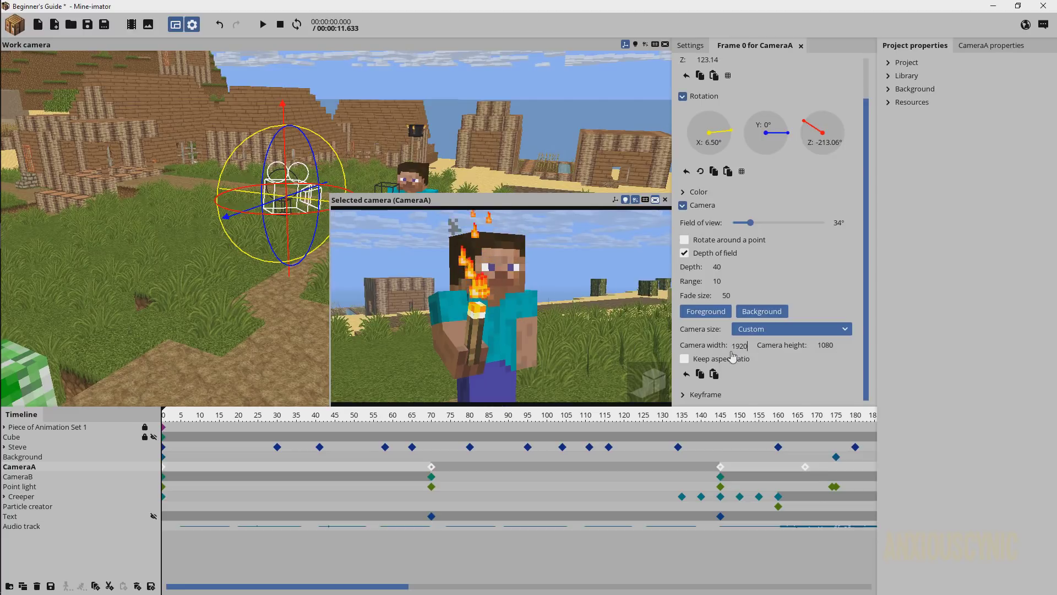
# - Check the Project section and slightly reduce the height of the selected camera preview
pyautogui.click(907, 63)
pyautogui.click(907, 63)
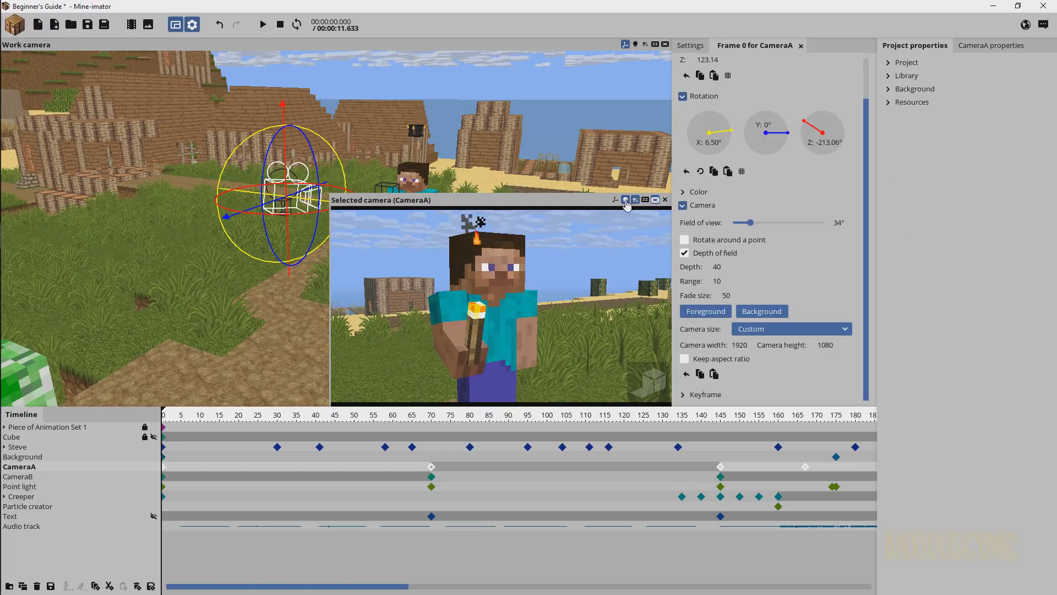
pyautogui.moveTo(475, 194); pyautogui.dragTo(475, 202)
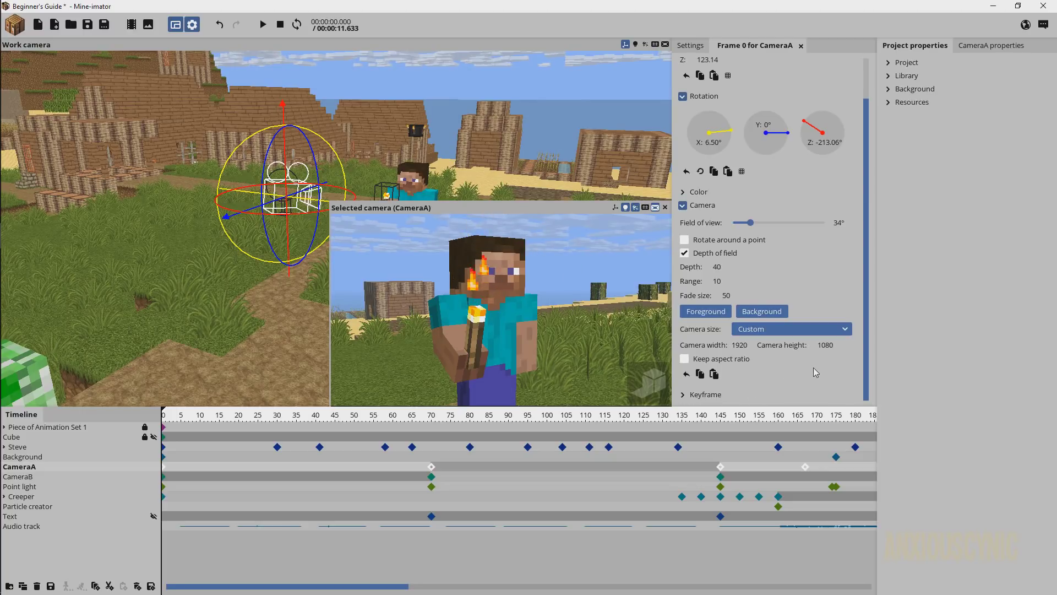
# - Try a wider format for CameraA by setting its camera height to 816 and adjusting it to 860
pyautogui.moveTo(825, 345); pyautogui.dragTo(714, 345)
pyautogui.click(823, 345)
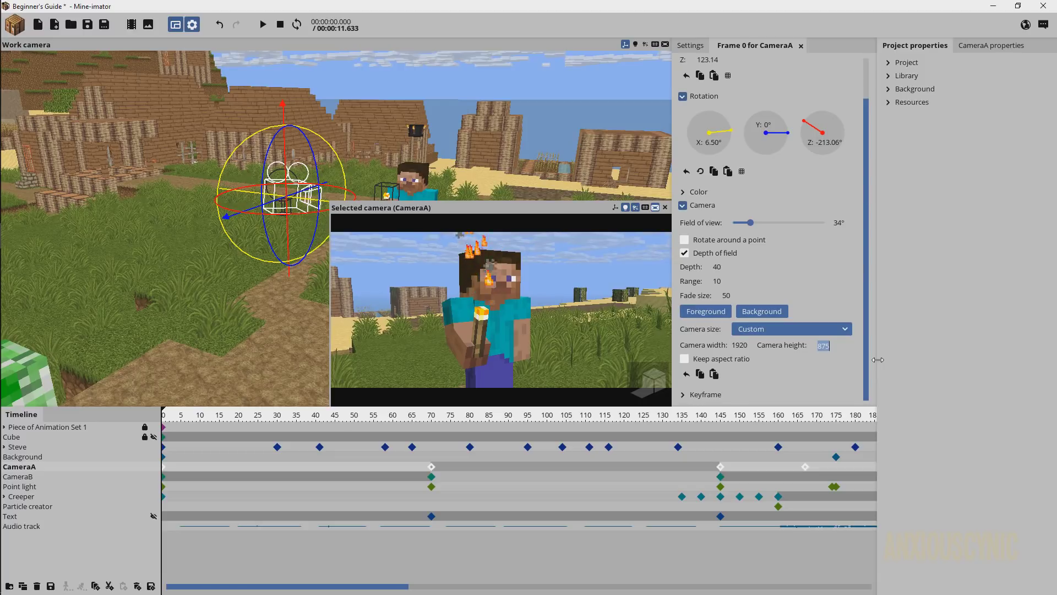
pyautogui.write('8')
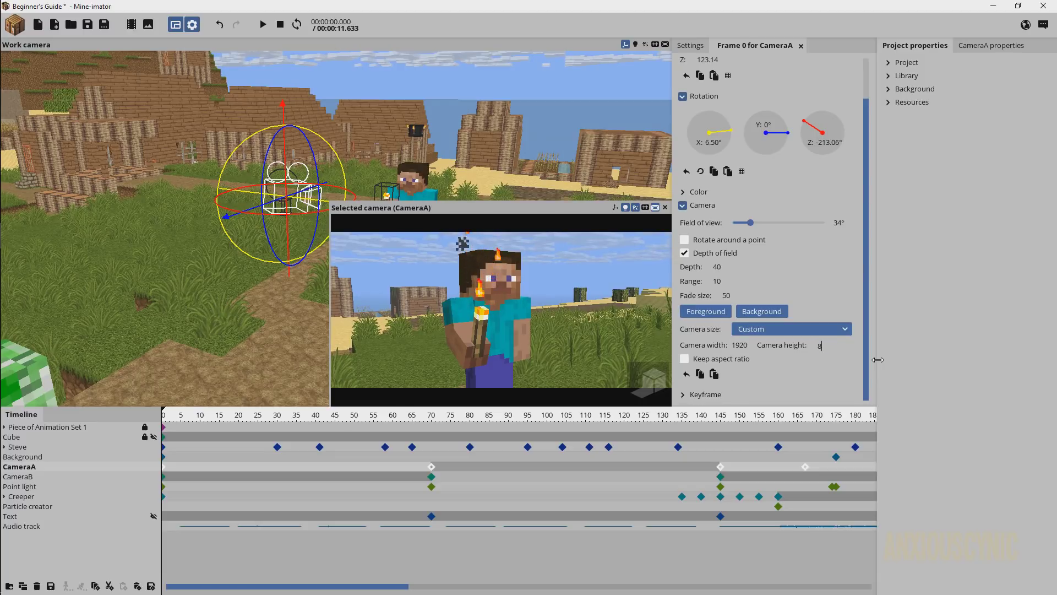
pyautogui.write('16')
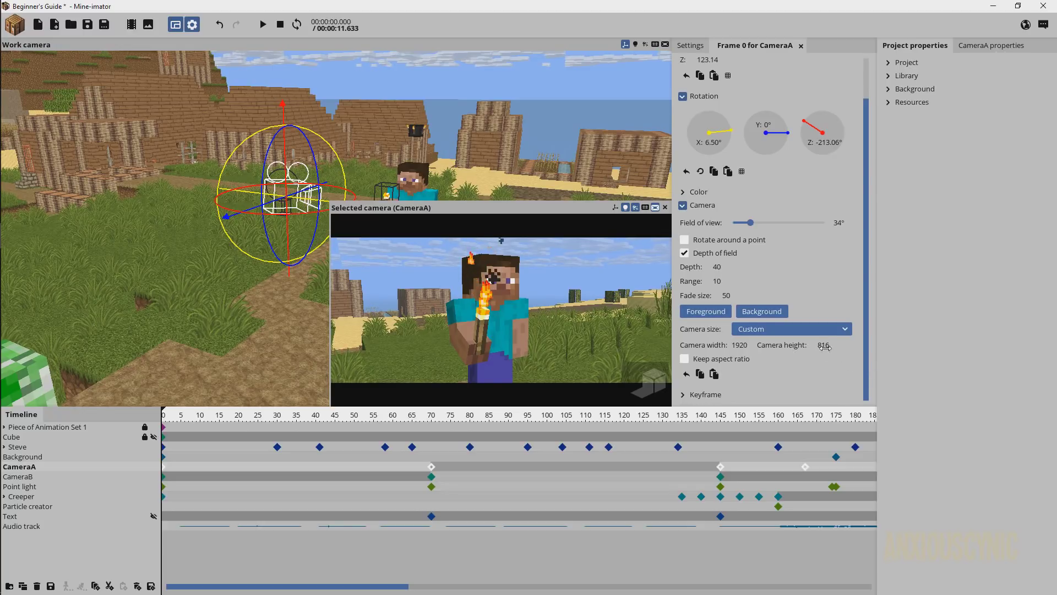
pyautogui.moveTo(825, 344); pyautogui.dragTo(847, 345)
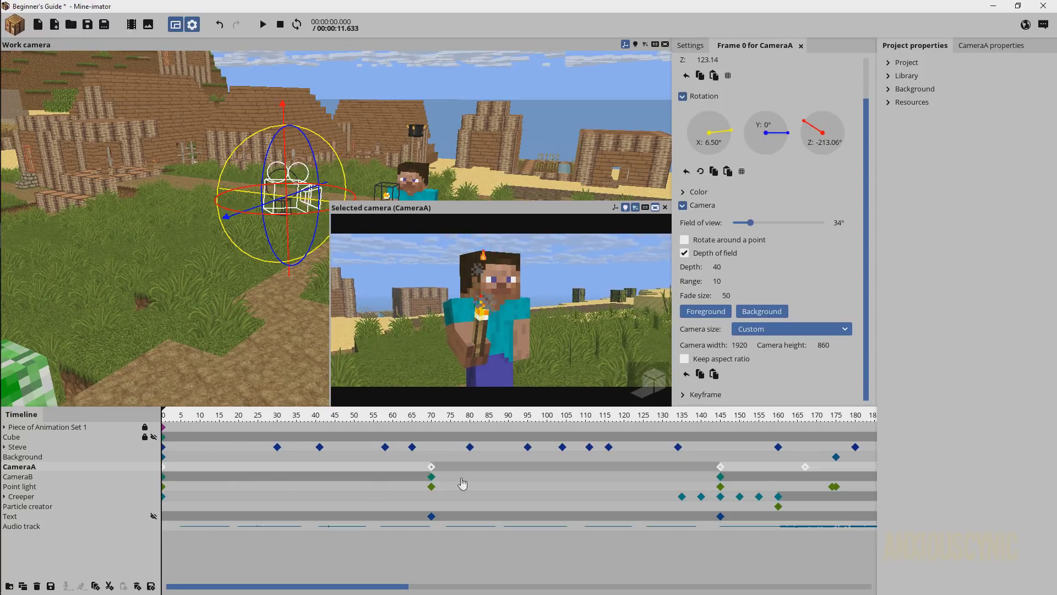
# - Play back the animation to preview the widescreen format through the active camera, and stop it
pyautogui.click(327, 556)
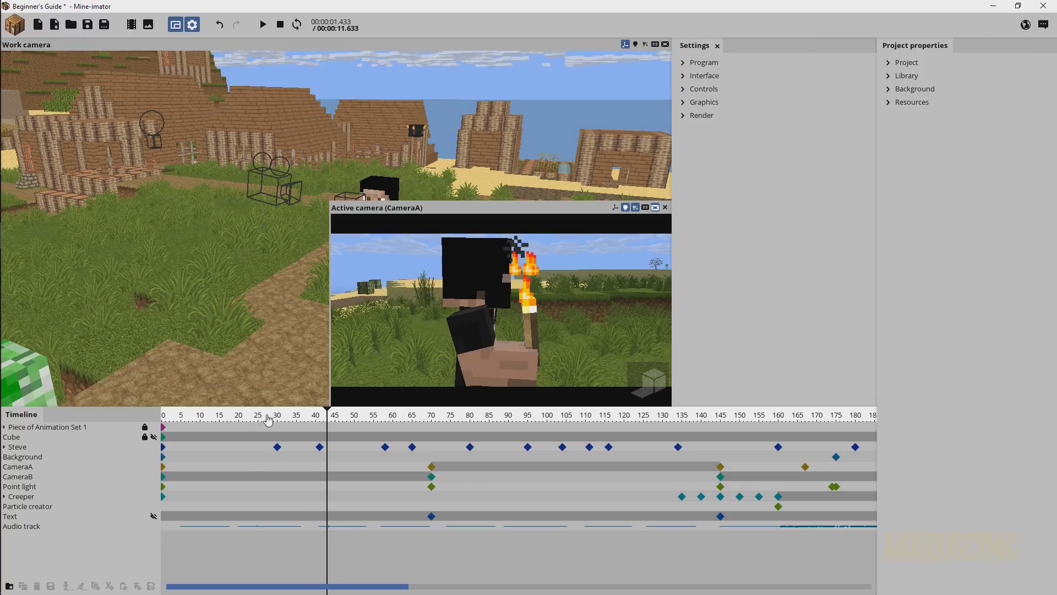
pyautogui.press('space')
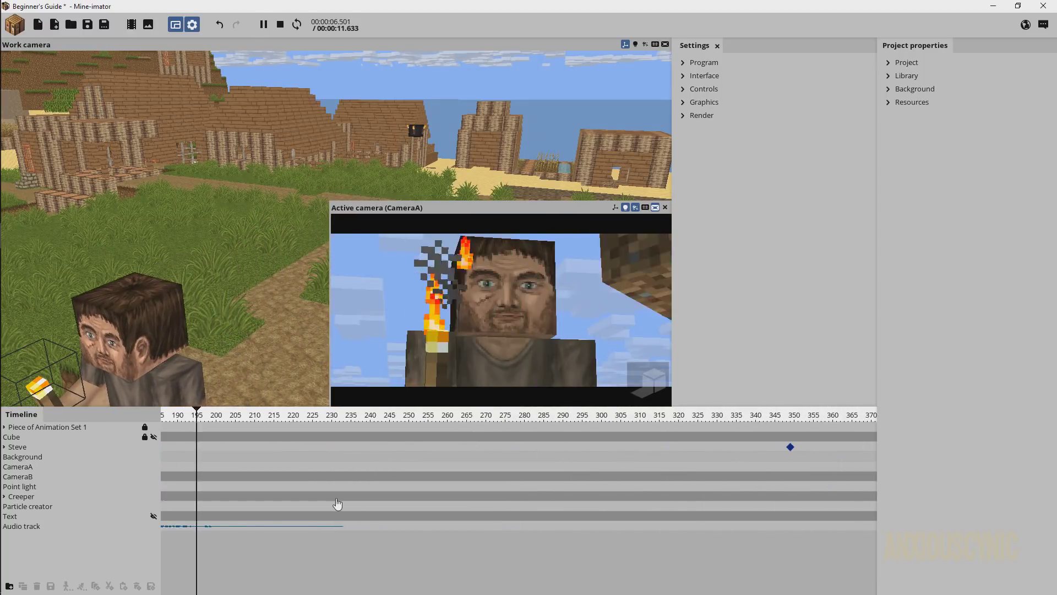
pyautogui.hotkey('shift', 'space')
# - Select CameraA and set its camera size to Use project settings
pyautogui.click(33, 466)
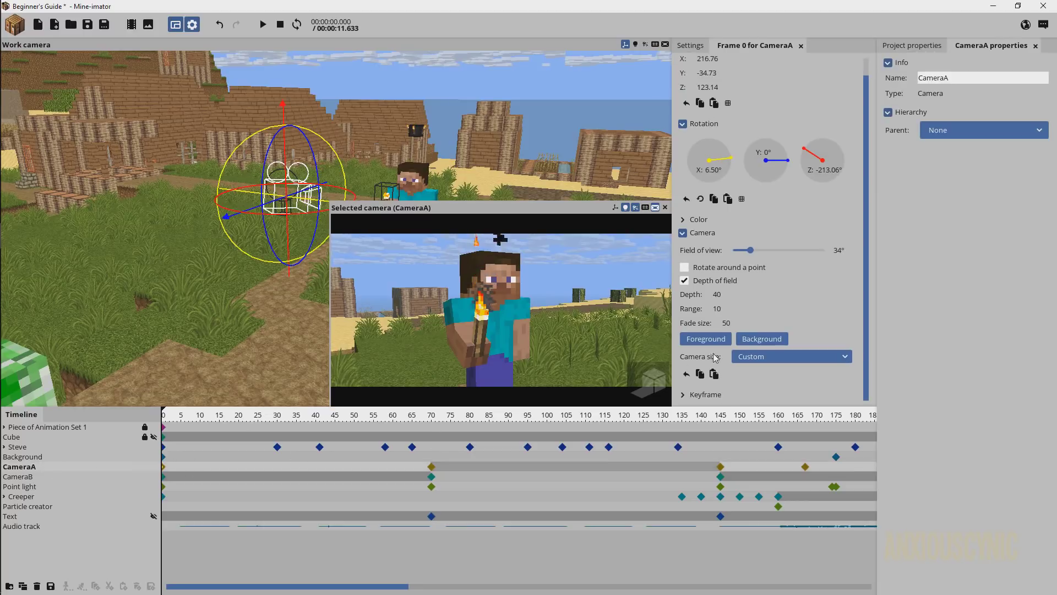
pyautogui.click(821, 357)
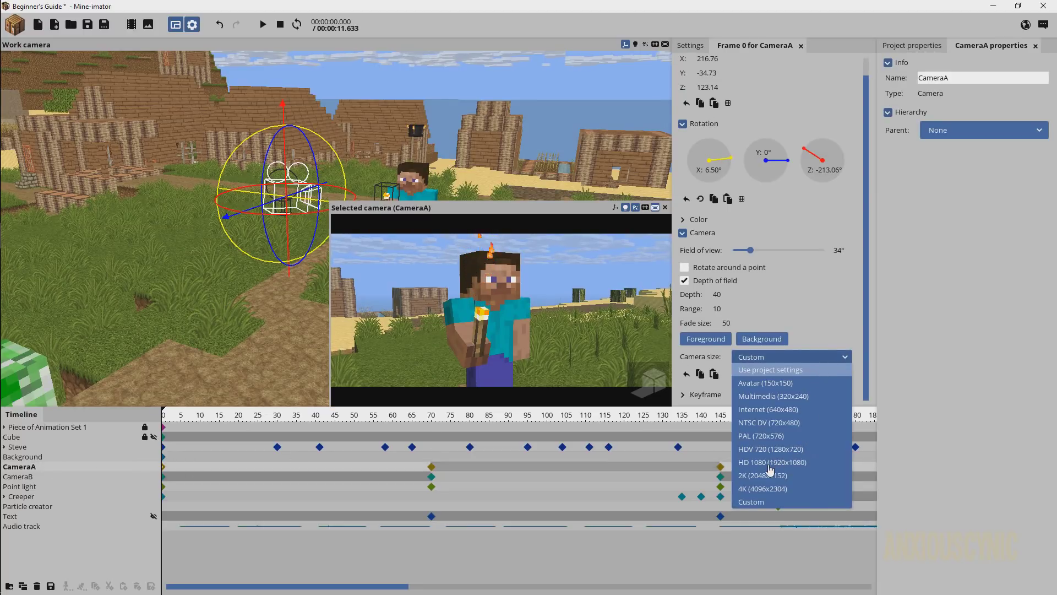
pyautogui.click(768, 370)
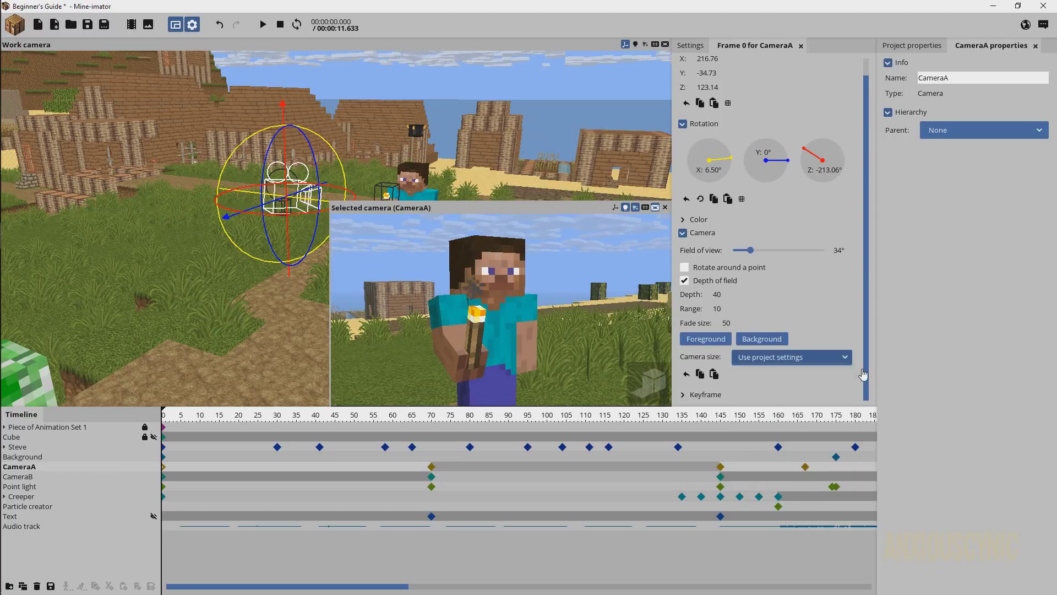
# - Open the movie export settings and set the video size to HD 1080 (1920x1080)
pyautogui.click(131, 25)
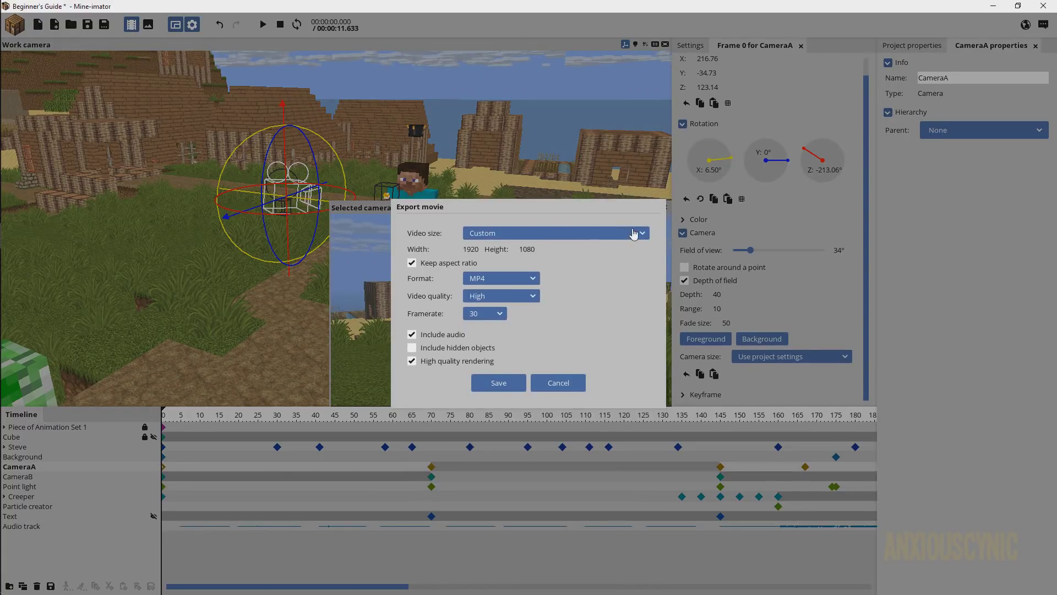
pyautogui.click(507, 236)
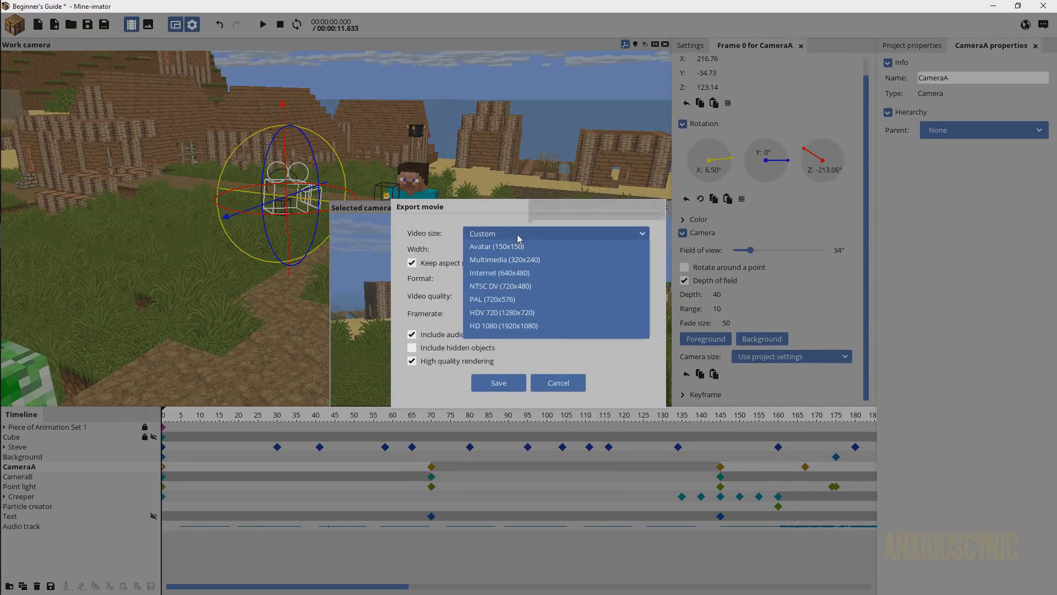
pyautogui.click(507, 326)
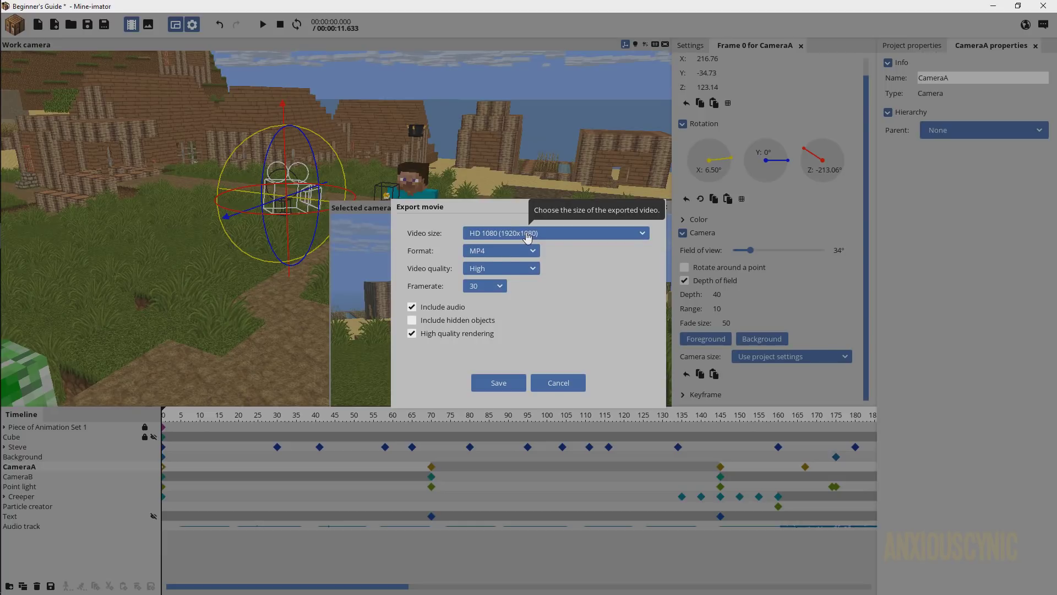
# - Set the export video size to Custom, turn off the aspect ratio lock and set the height to 860
pyautogui.click(527, 235)
pyautogui.click(500, 365)
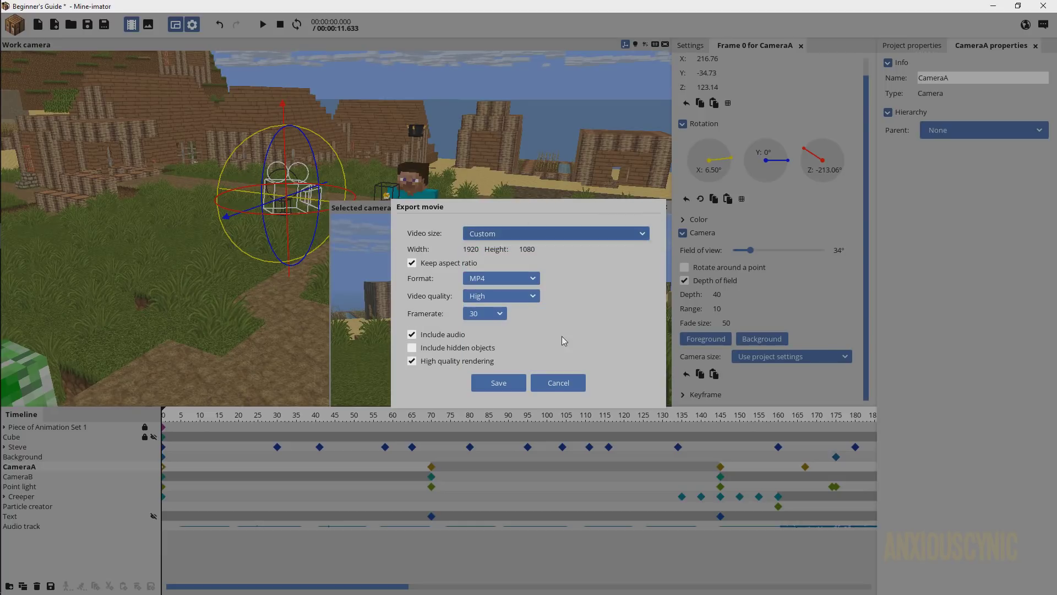
pyautogui.click(413, 264)
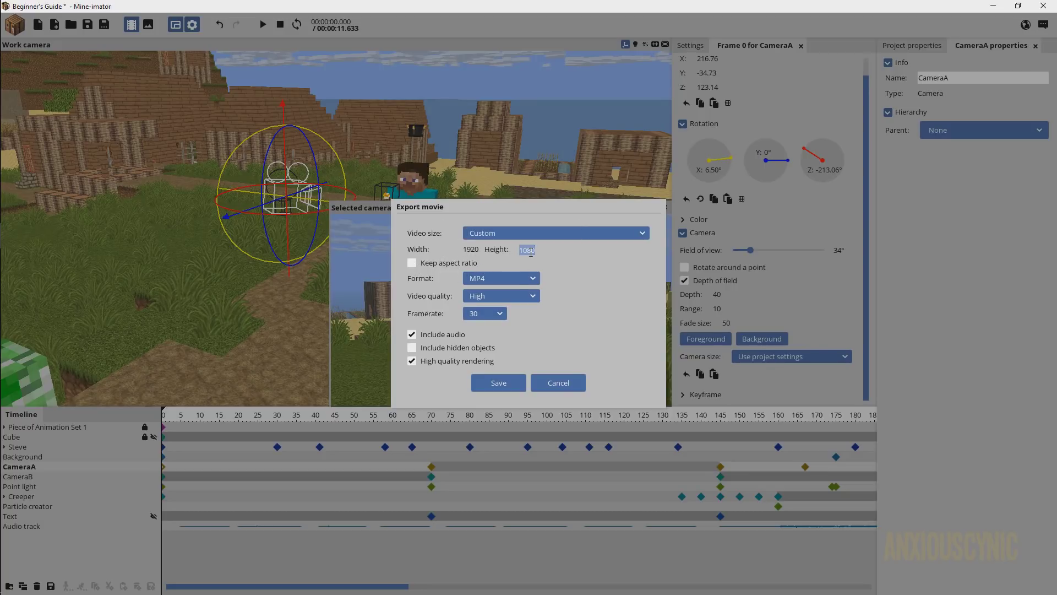
pyautogui.write('860')
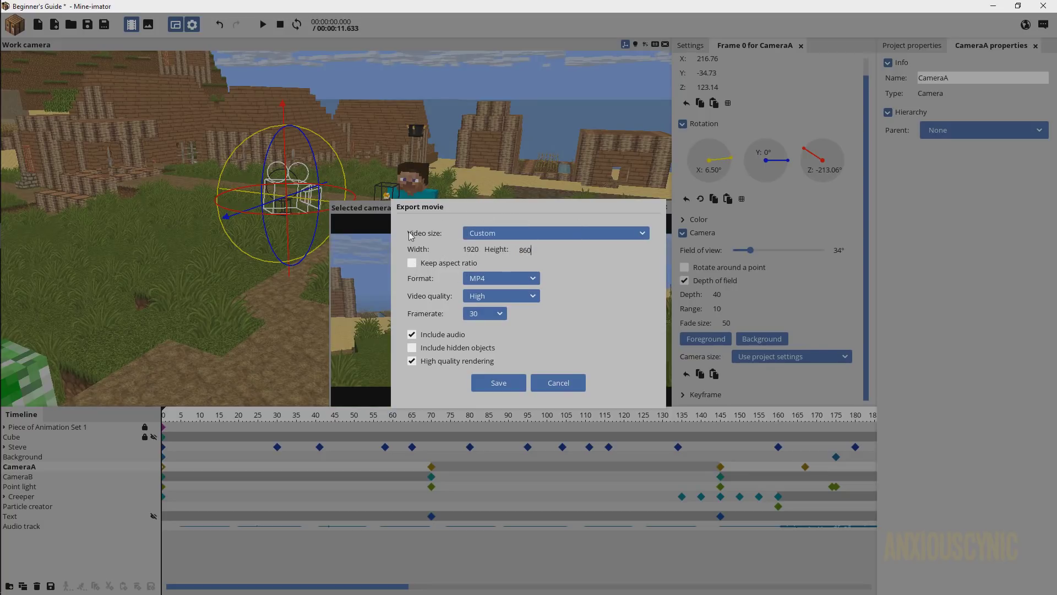
pyautogui.moveTo(438, 209); pyautogui.dragTo(659, 181)
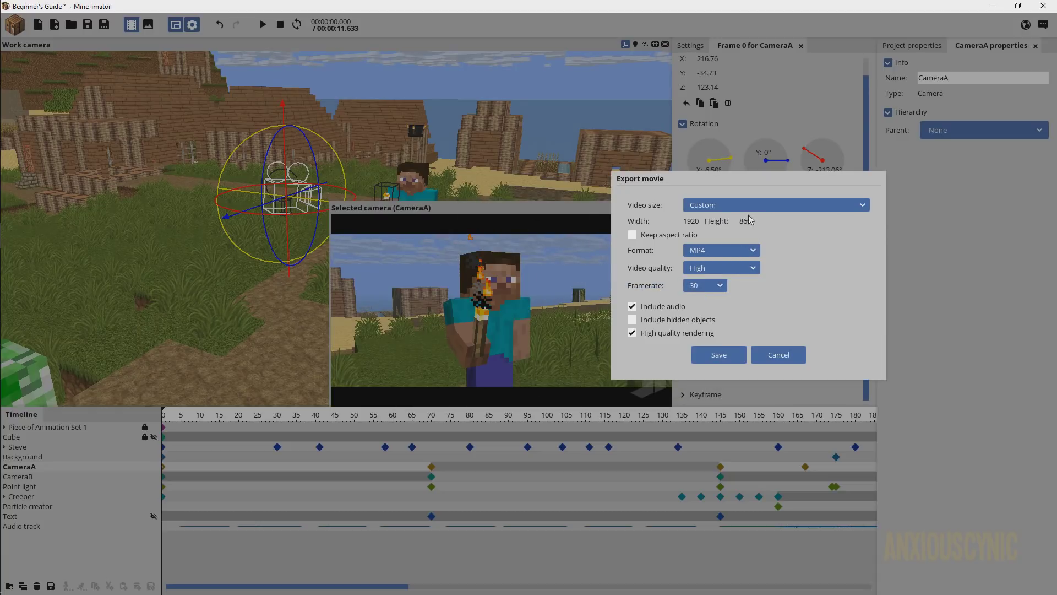
pyautogui.moveTo(749, 219); pyautogui.dragTo(750, 221)
pyautogui.click(750, 222)
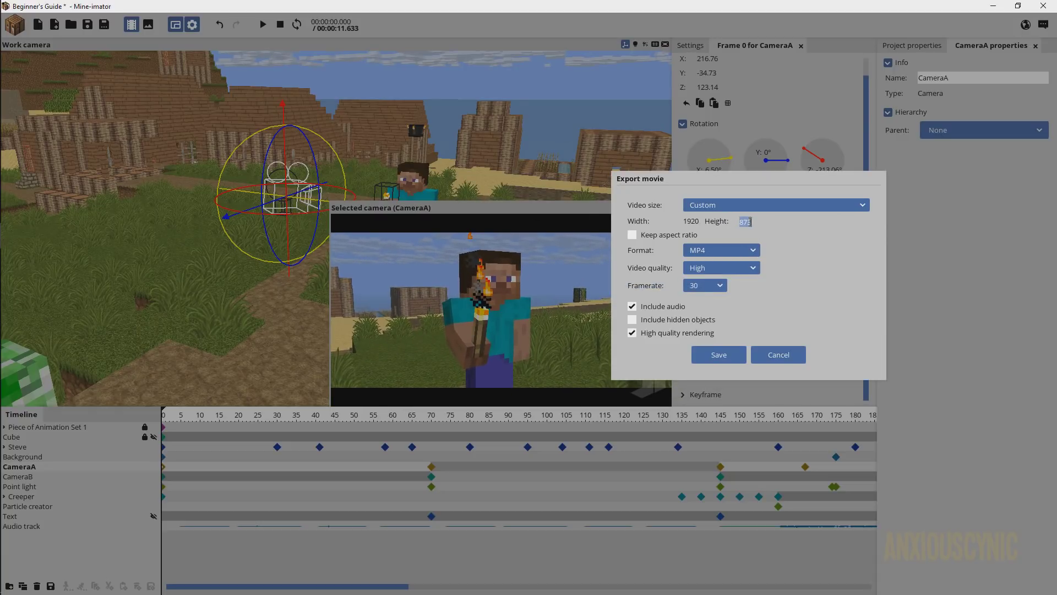
pyautogui.write('860')
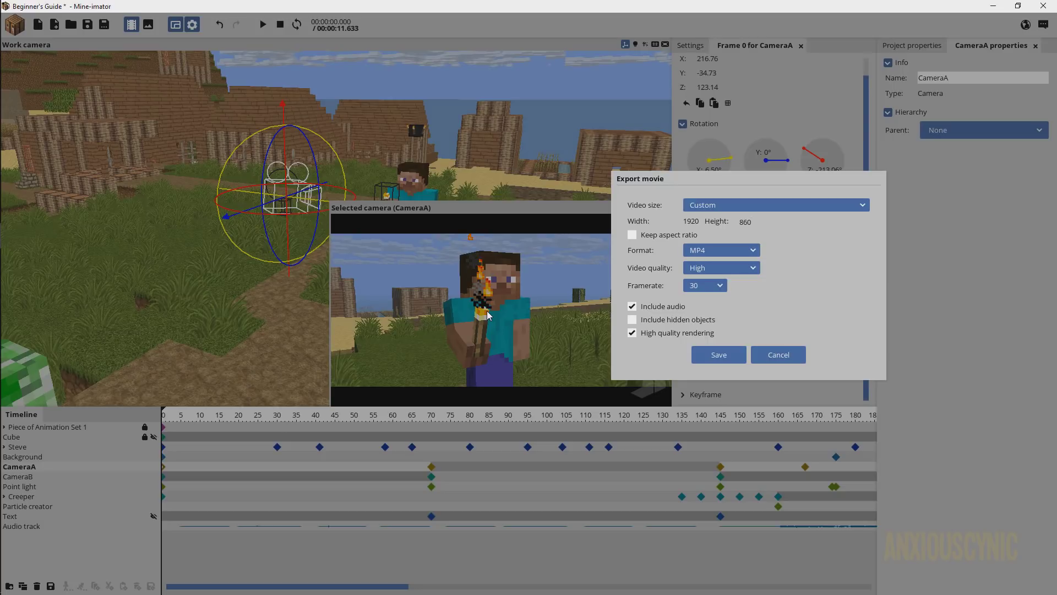
# - Set the export video size back to HD 1080 (1920x1080) and cancel the movie export
pyautogui.click(723, 207)
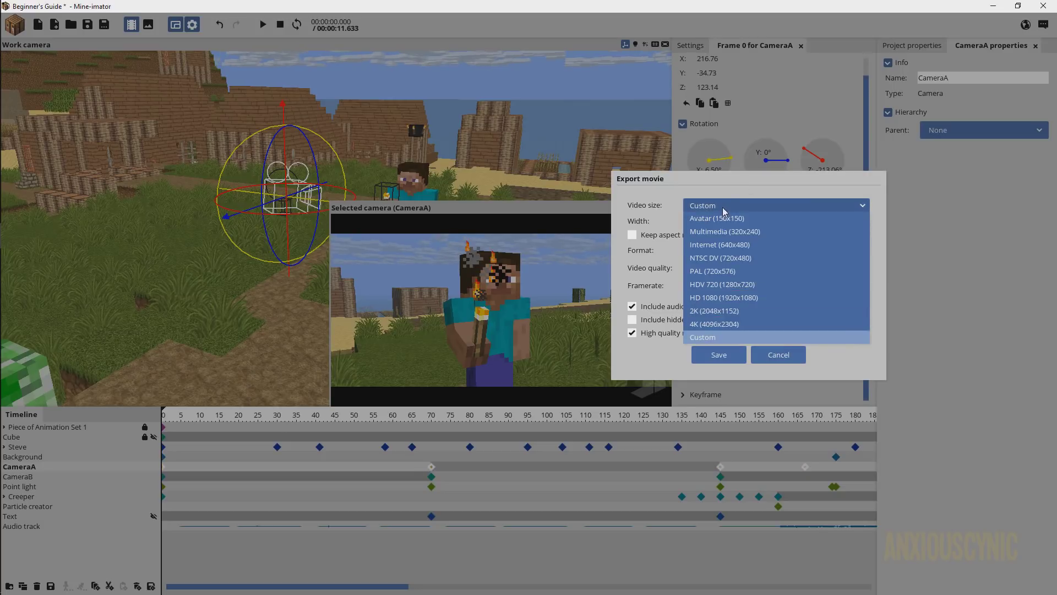
pyautogui.click(732, 298)
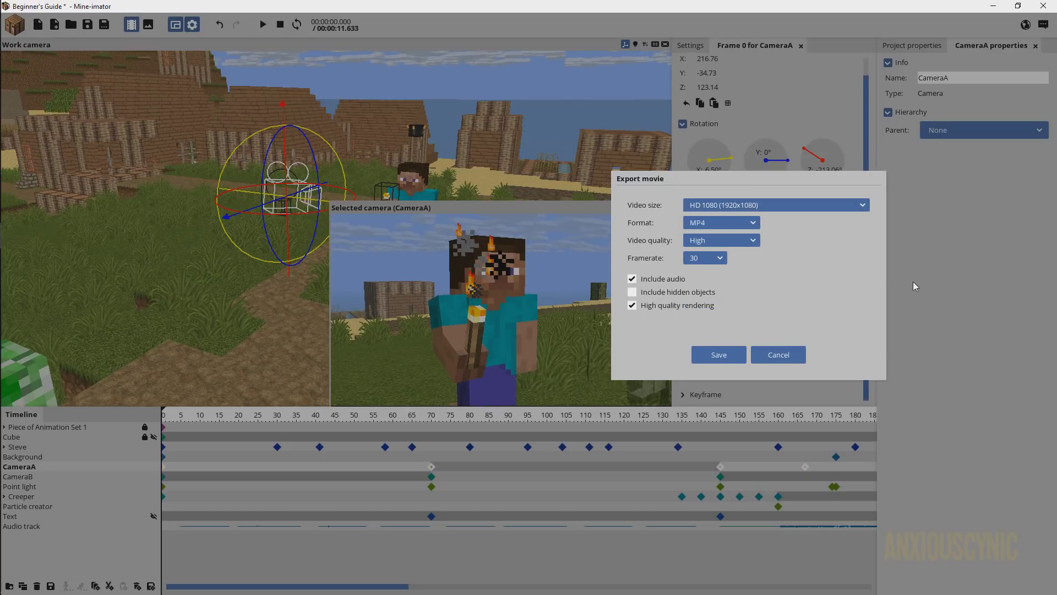
pyautogui.click(788, 356)
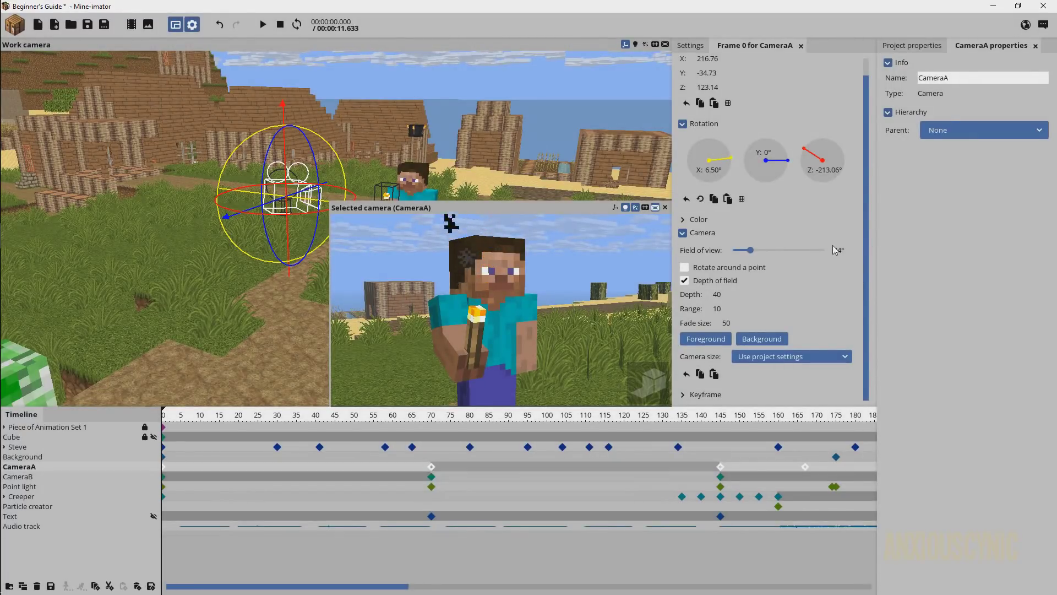
# - Create a surface with no texture and parent it to CameraA
pyautogui.moveTo(165, 220)
pyautogui.mouseDown(button='right')
pyautogui.moveTo(181, 217)
pyautogui.moveTo(154, 220)
pyautogui.mouseUp(button='right')
pyautogui.click(15, 24)
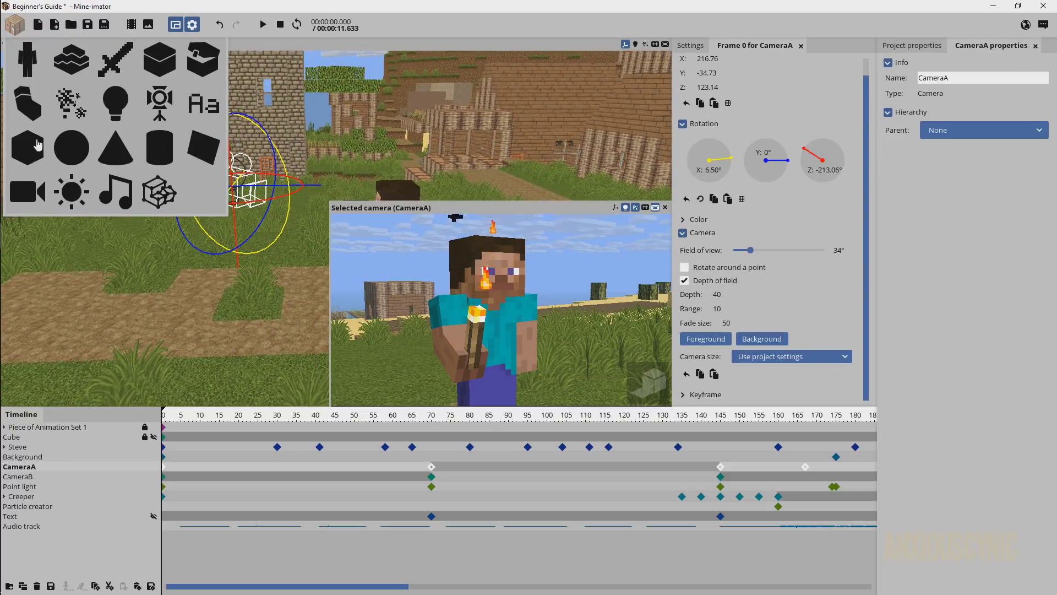
pyautogui.click(202, 153)
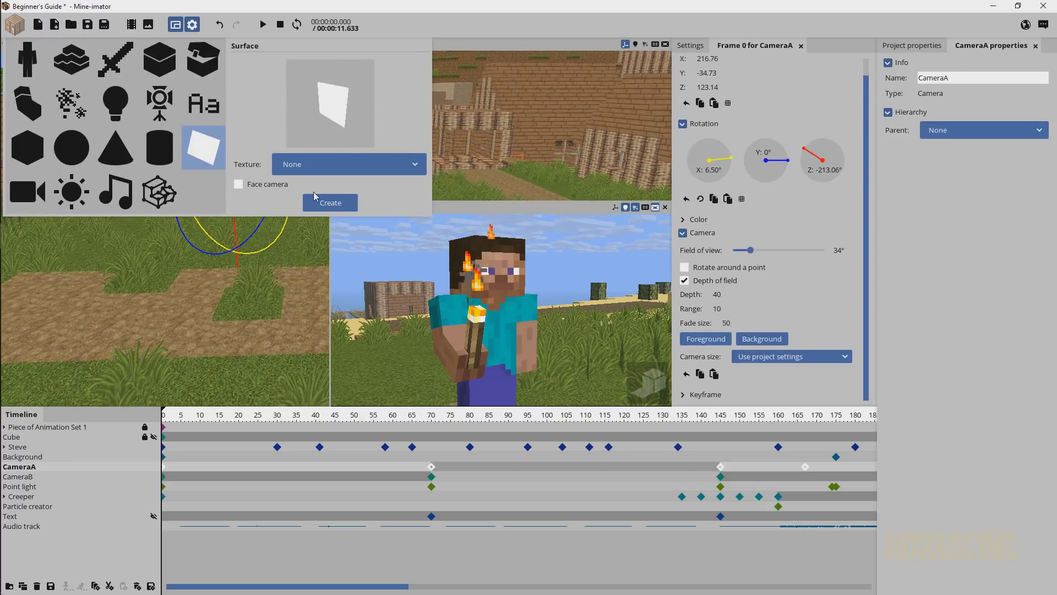
pyautogui.click(331, 203)
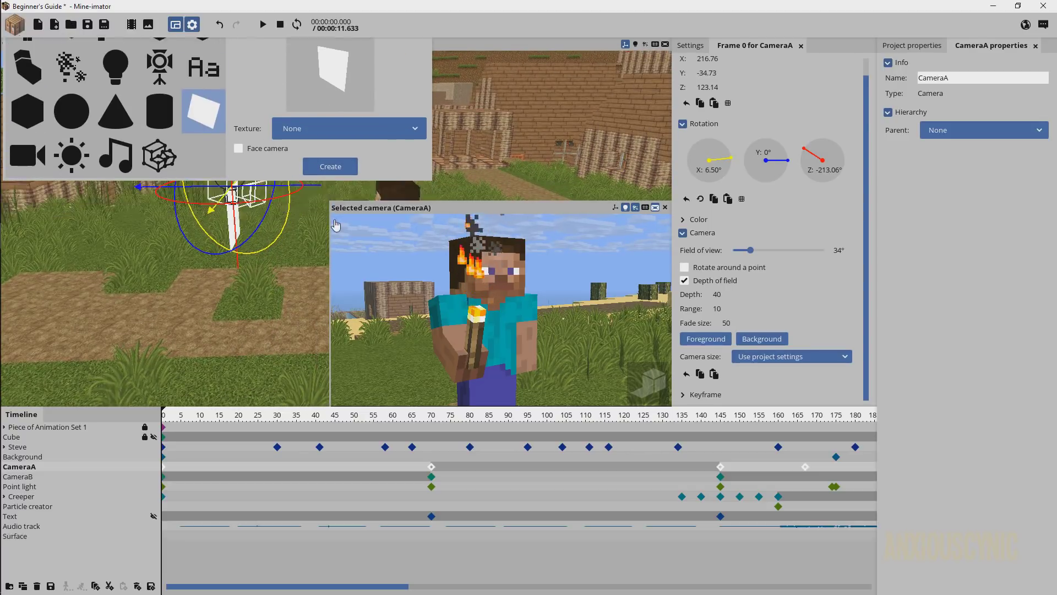
pyautogui.click(28, 536)
pyautogui.click(978, 143)
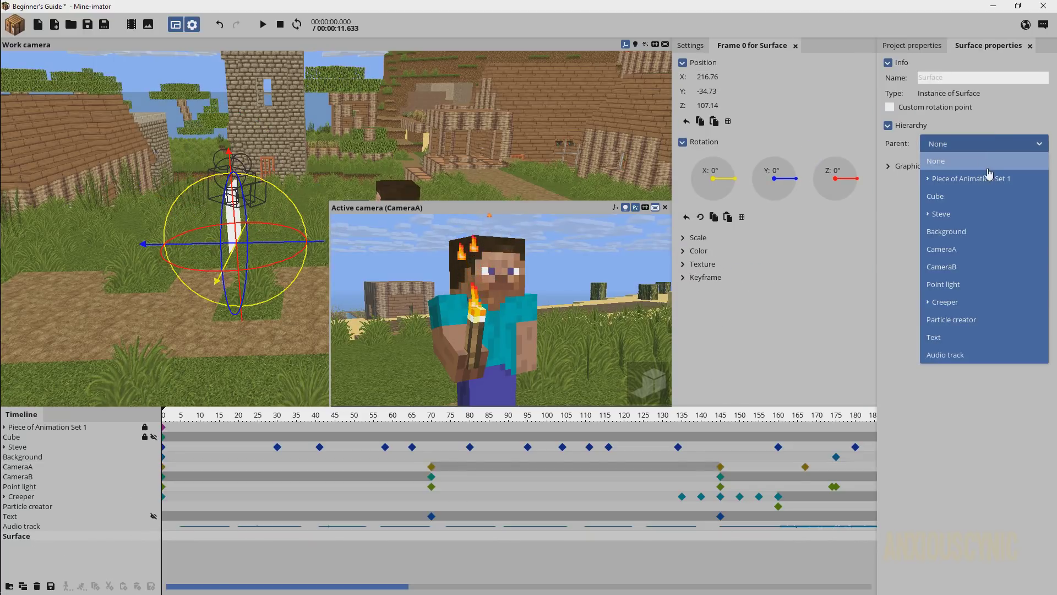
pyautogui.click(942, 249)
# - Move the surface in front of CameraA to a Y position of about 10.15 and colour it black at 100% mix
pyautogui.moveTo(308, 166); pyautogui.dragTo(342, 170, button='right')
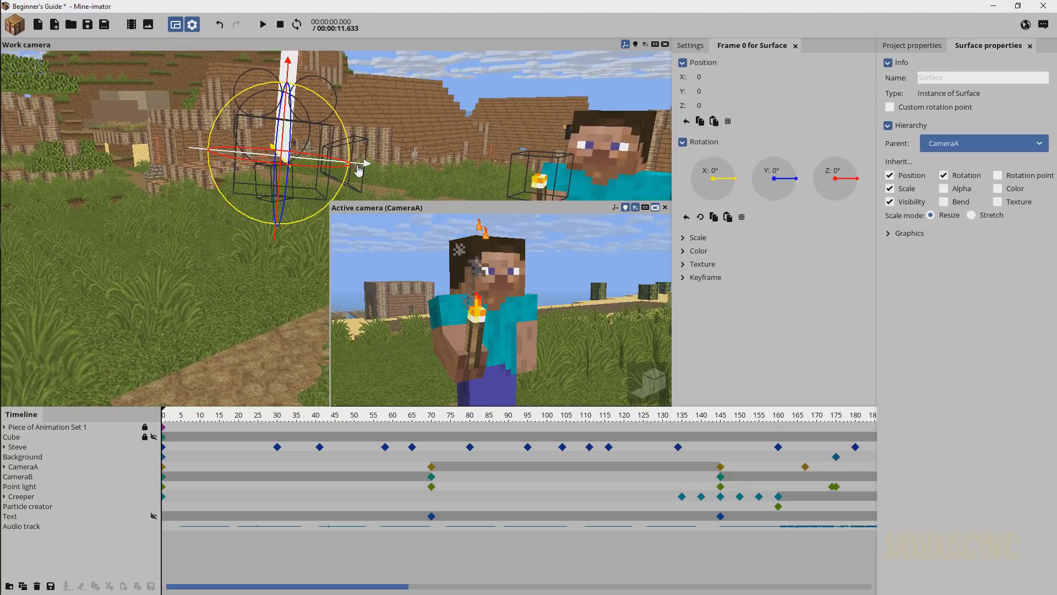
pyautogui.moveTo(342, 171); pyautogui.dragTo(424, 175)
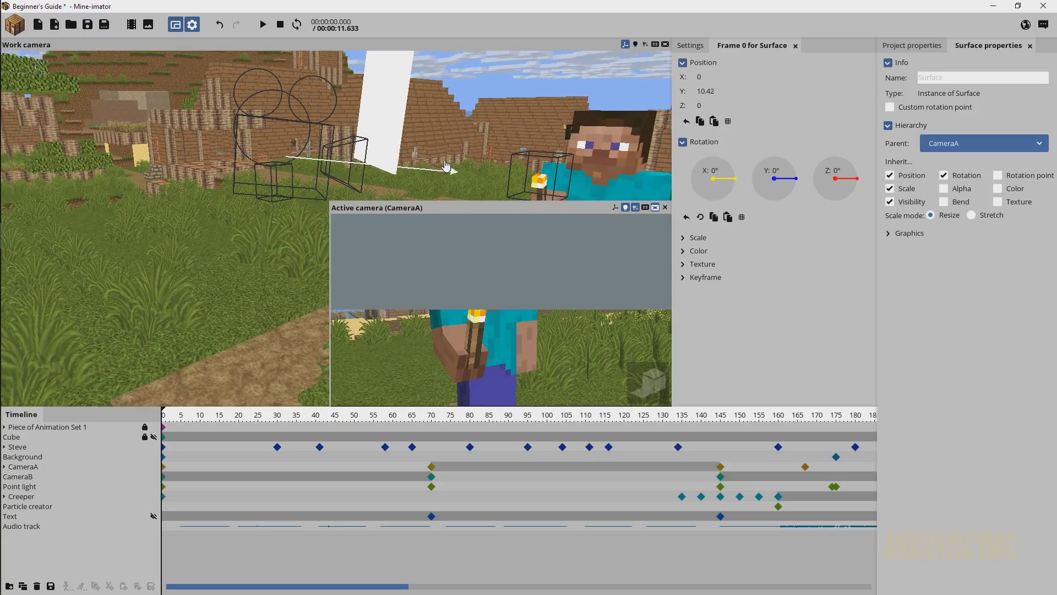
pyautogui.click(699, 250)
pyautogui.moveTo(734, 333); pyautogui.dragTo(907, 338)
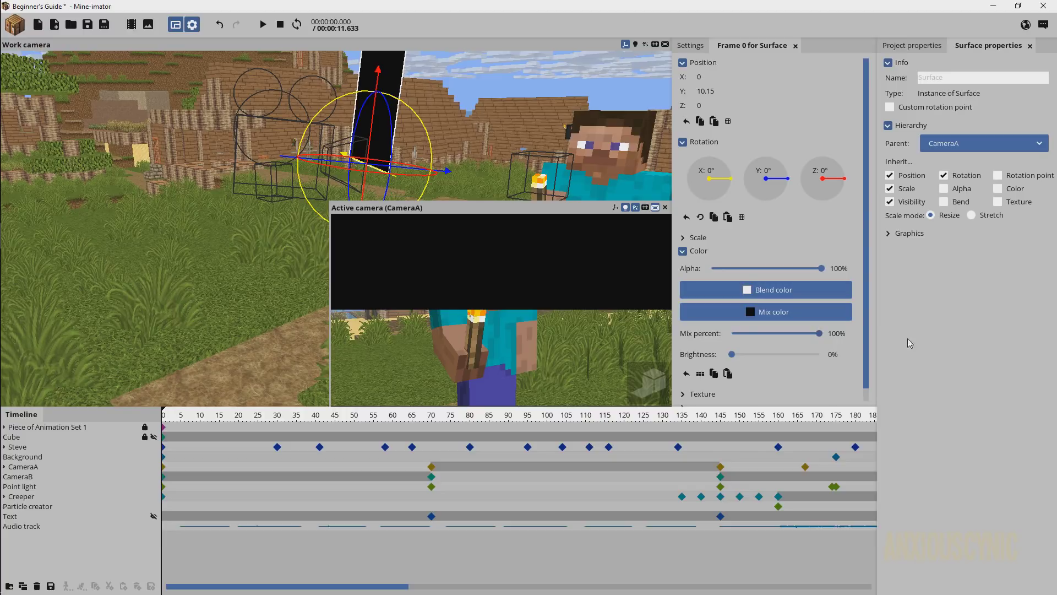
pyautogui.click(696, 251)
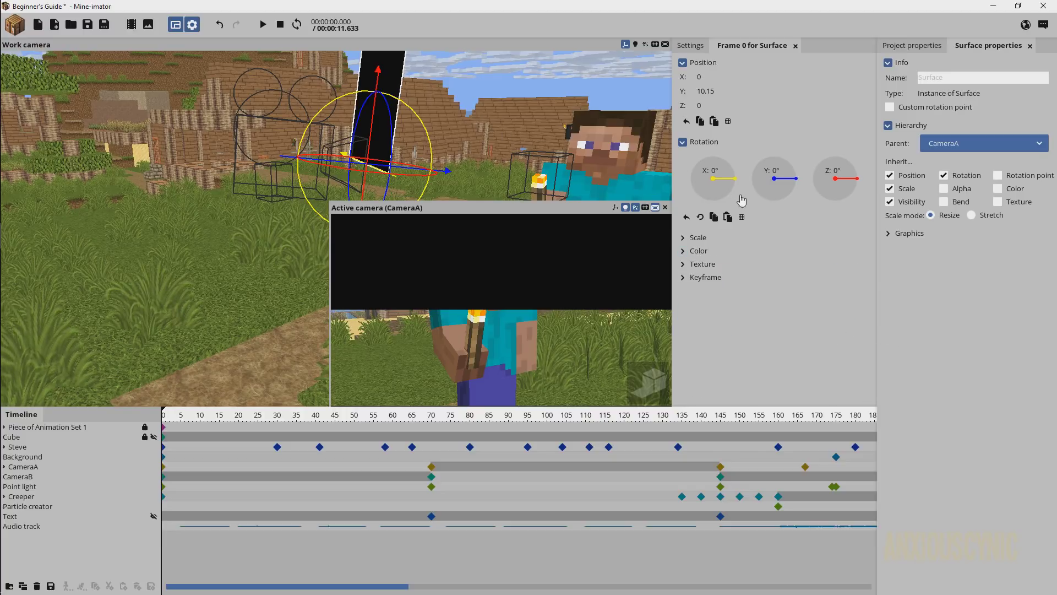
# - Set the black surface's Z scale to 0.20 and raise it to about Z 1.78 as a bar across the top of the shot
pyautogui.click(695, 237)
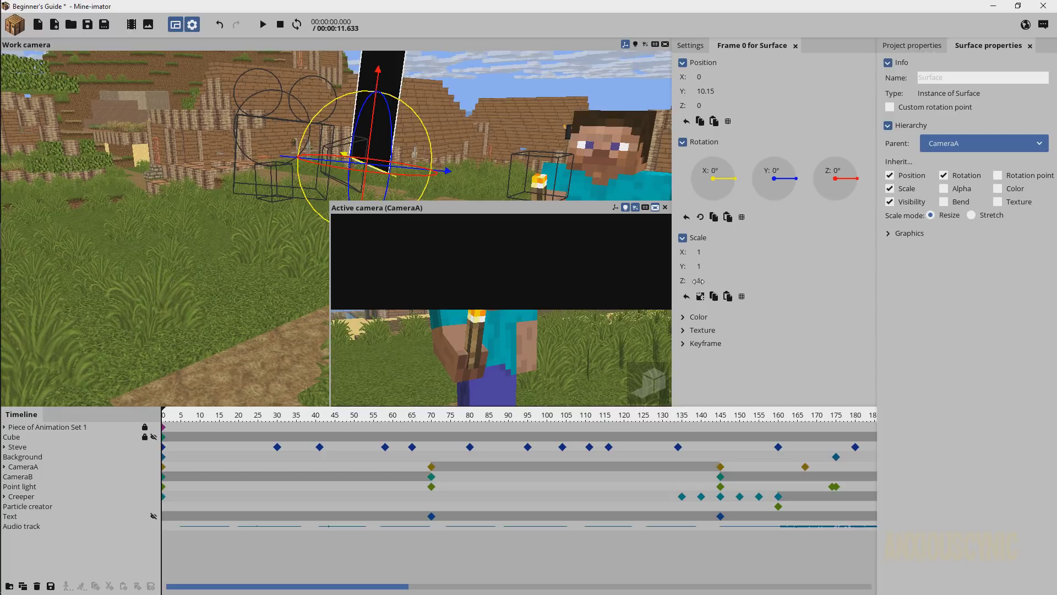
pyautogui.moveTo(699, 281); pyautogui.dragTo(658, 285)
pyautogui.moveTo(375, 132); pyautogui.dragTo(374, 116)
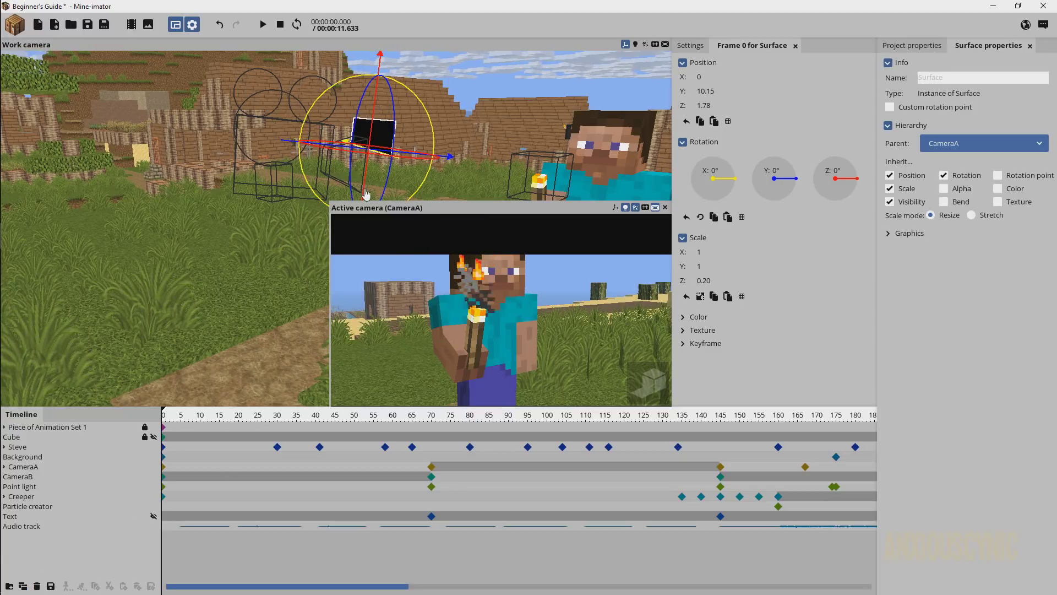
# - Duplicate the black bar to Z -5.35 along the bottom of the shot and raise the upper bar to about Z 2.16
pyautogui.moveTo(366, 194); pyautogui.dragTo(365, 153)
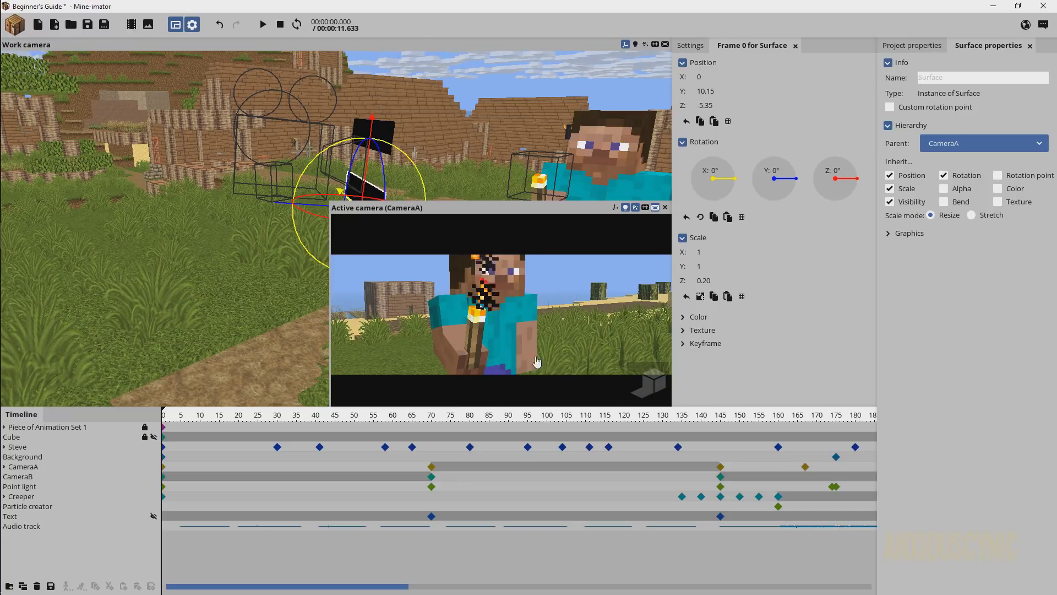
pyautogui.click(382, 133)
pyautogui.moveTo(374, 128); pyautogui.dragTo(374, 125)
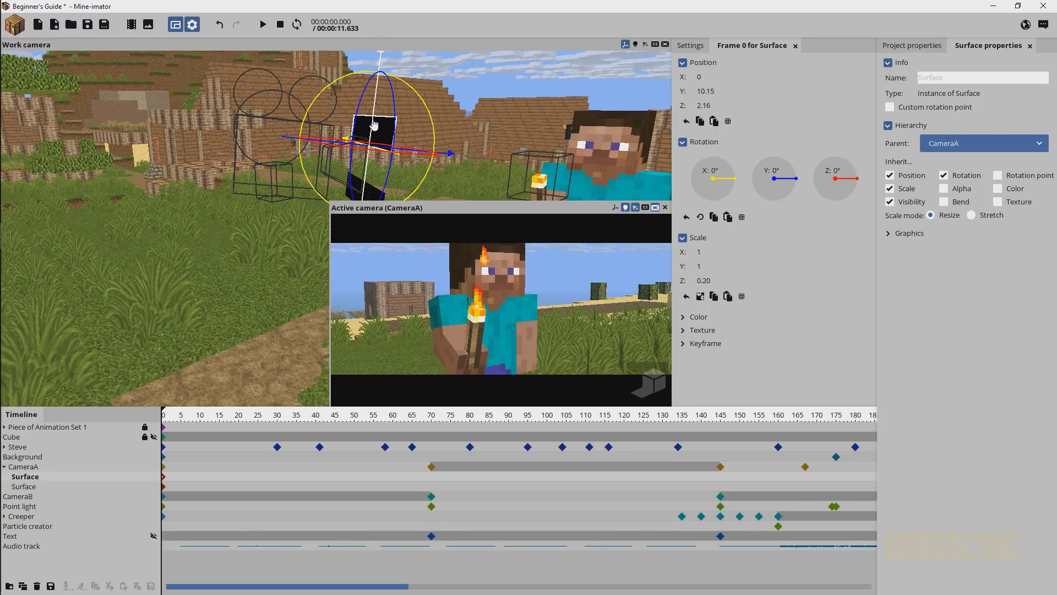
# - Turn off Cast shadows for both the upper and the lower black bar surfaces
pyautogui.moveTo(526, 134); pyautogui.dragTo(475, 108, button='middle')
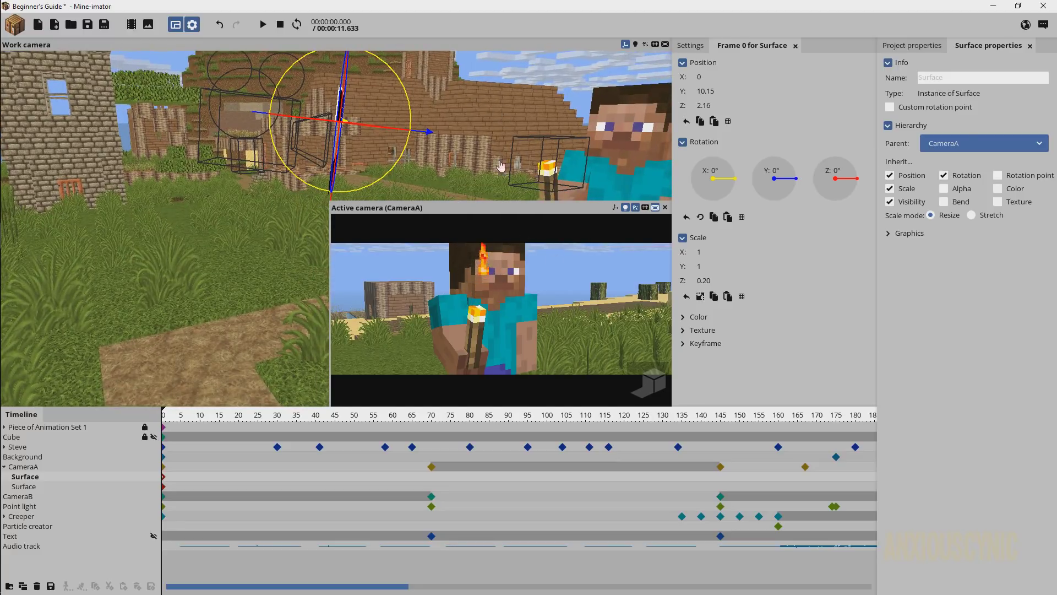
pyautogui.moveTo(501, 165); pyautogui.dragTo(386, 154, button='middle')
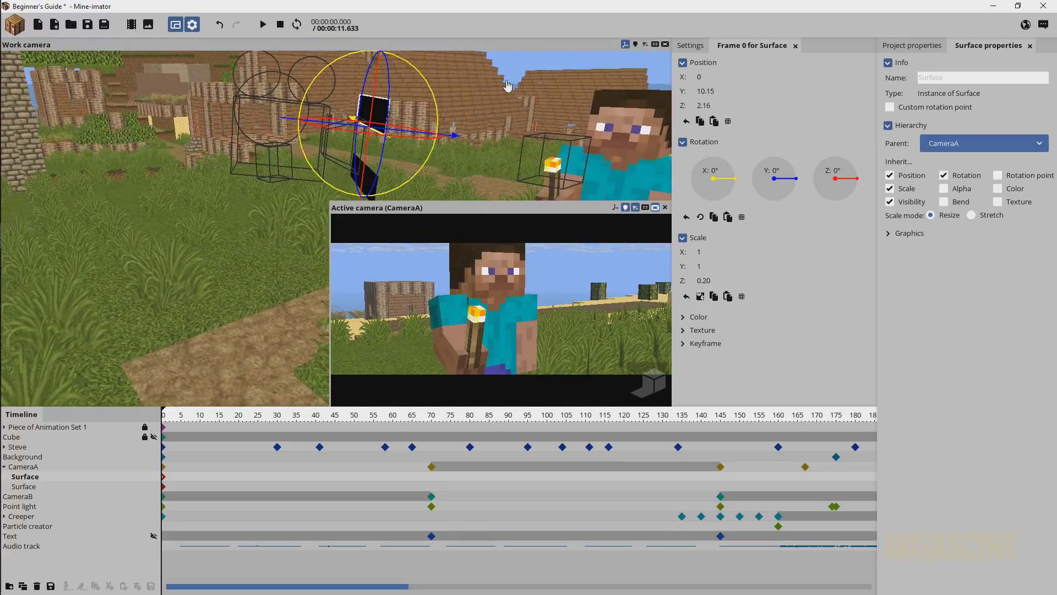
pyautogui.click(917, 236)
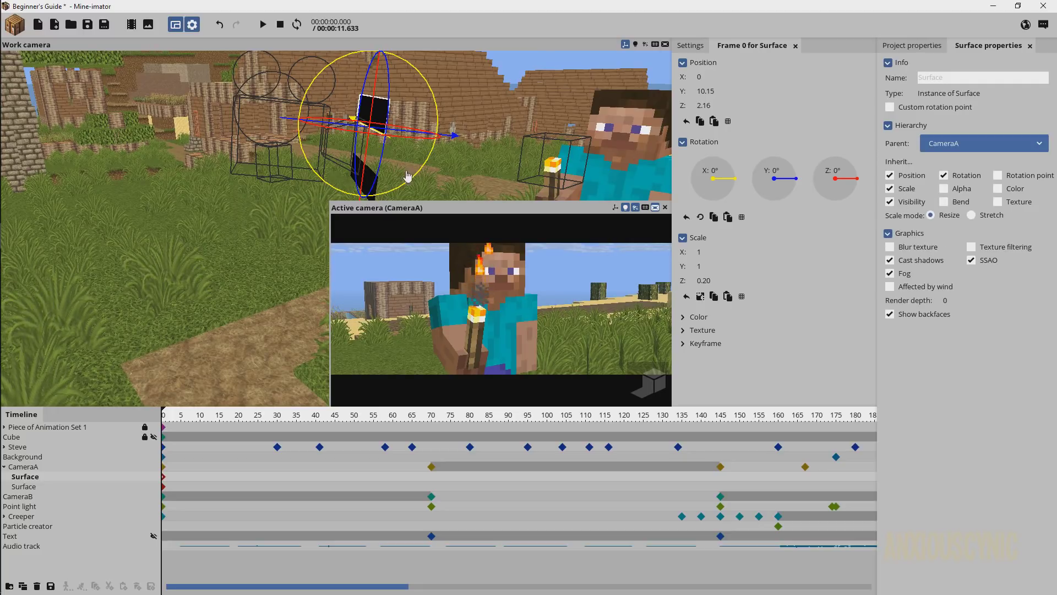
pyautogui.click(918, 262)
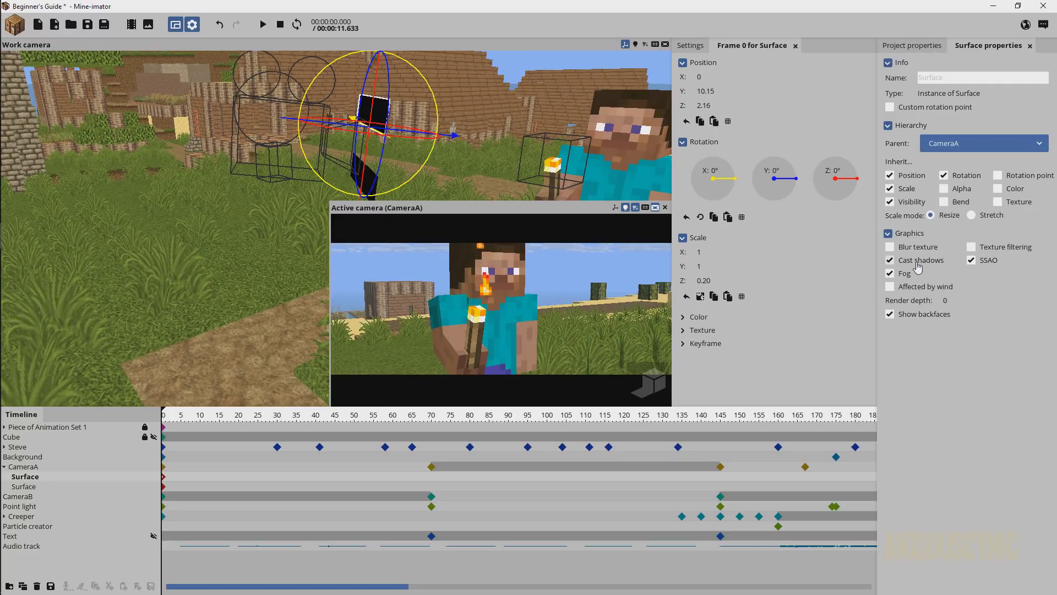
pyautogui.click(28, 487)
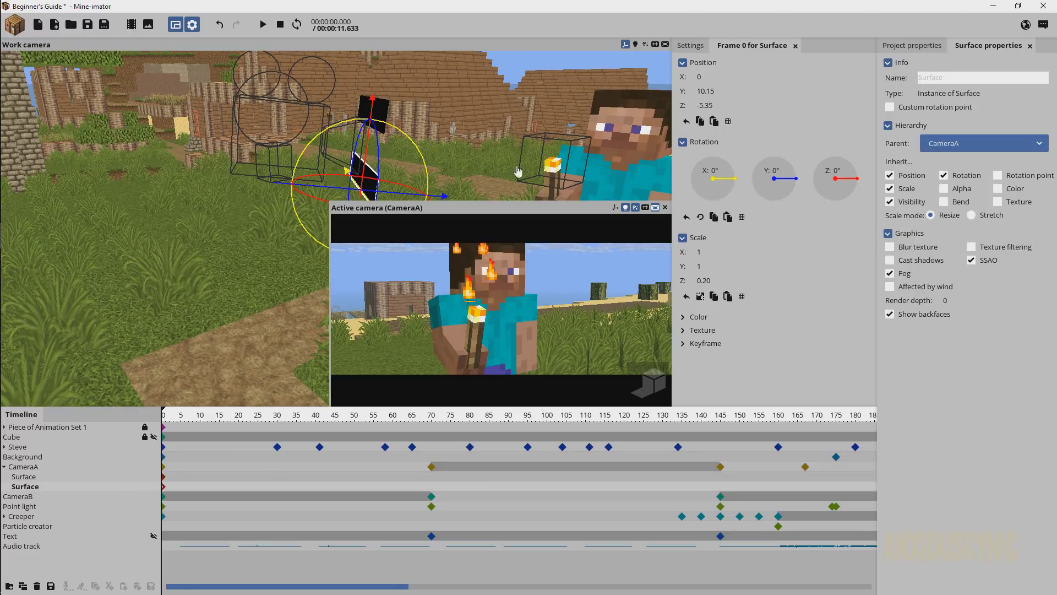
pyautogui.moveTo(518, 171); pyautogui.dragTo(517, 172, button='right')
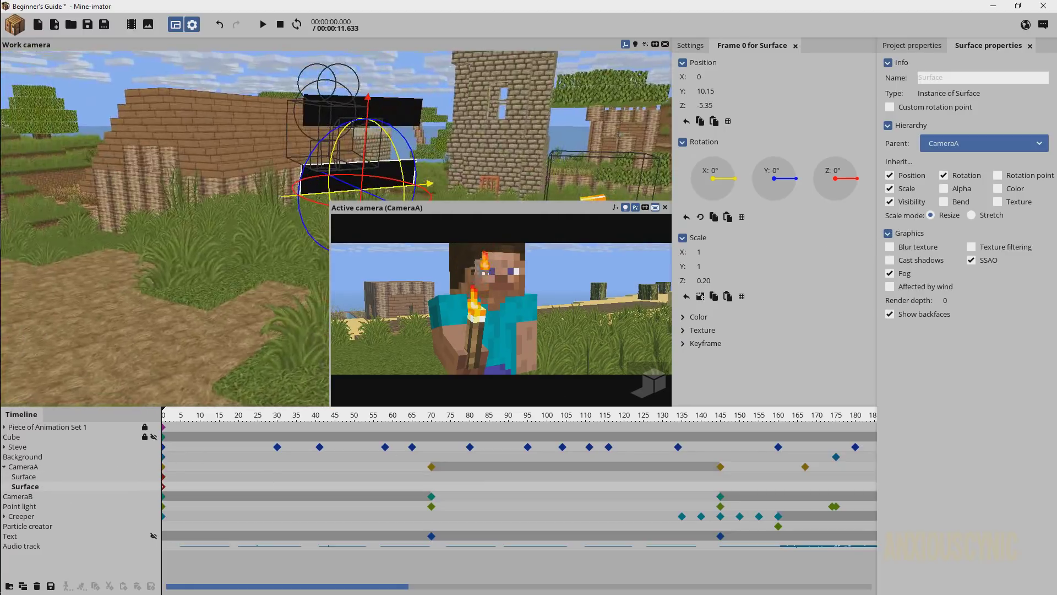
pyautogui.moveTo(484, 114); pyautogui.dragTo(483, 114, button='right')
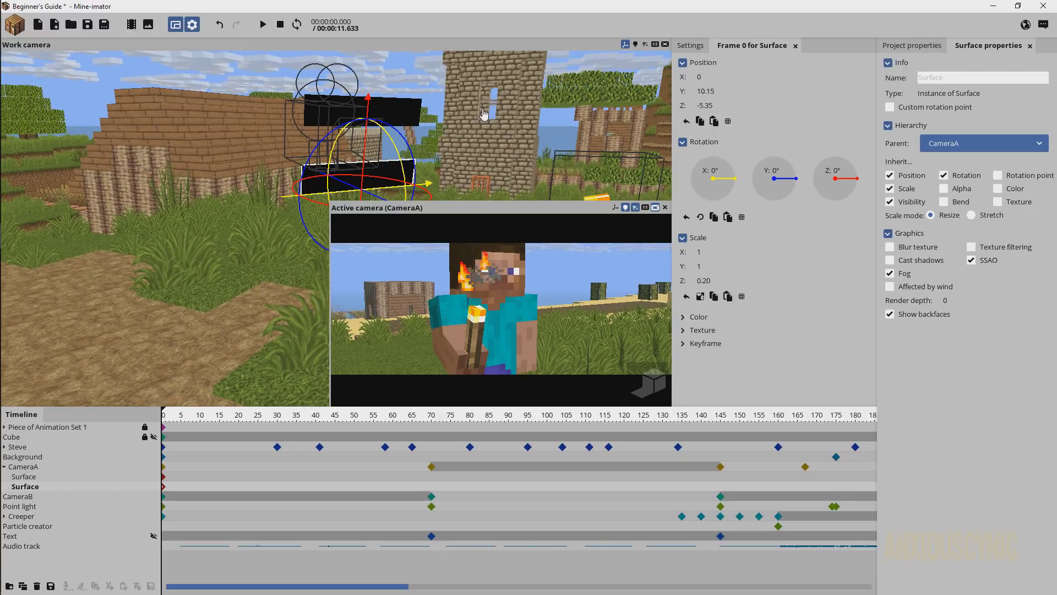
# - Delete both black bar surfaces attached to CameraA and select CameraA
pyautogui.keyDown('ctrl'); pyautogui.click(30, 476); pyautogui.keyUp('ctrl')
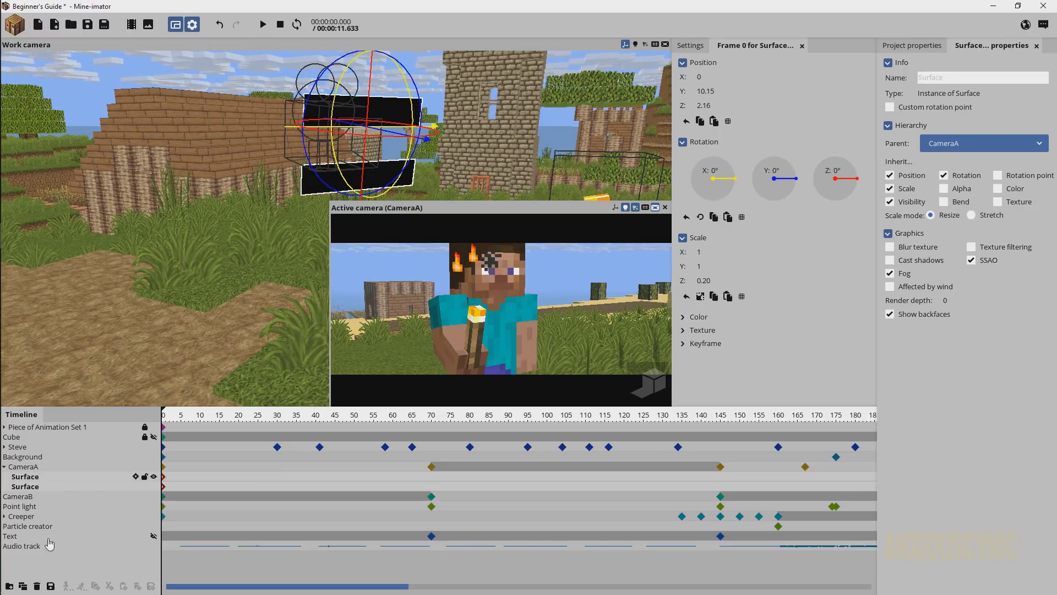
pyautogui.click(37, 585)
pyautogui.click(19, 466)
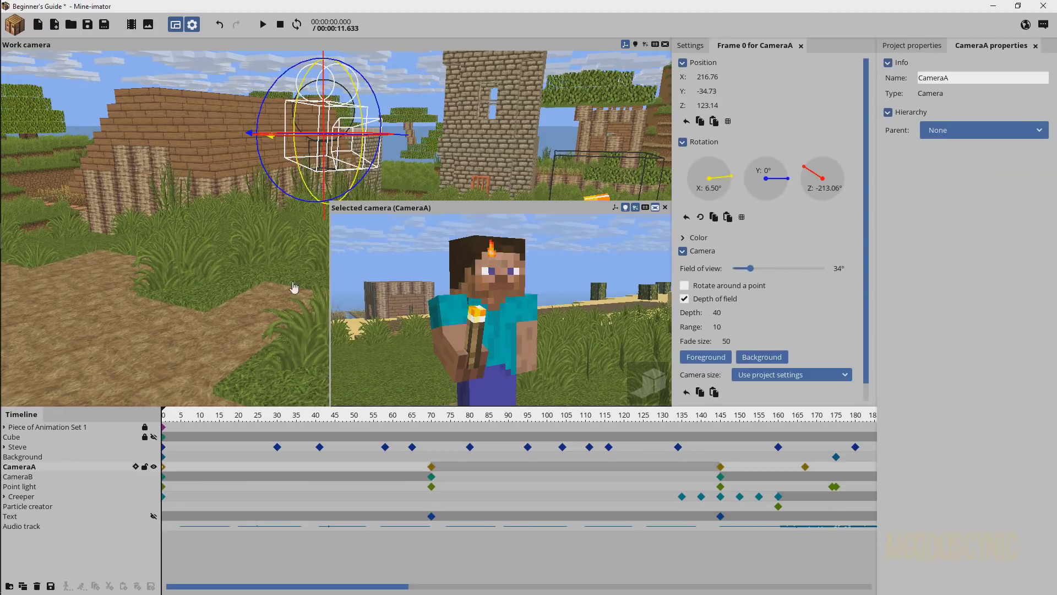
# - Open the movie export settings, reposition the dialog and look through the available video formats
pyautogui.click(131, 24)
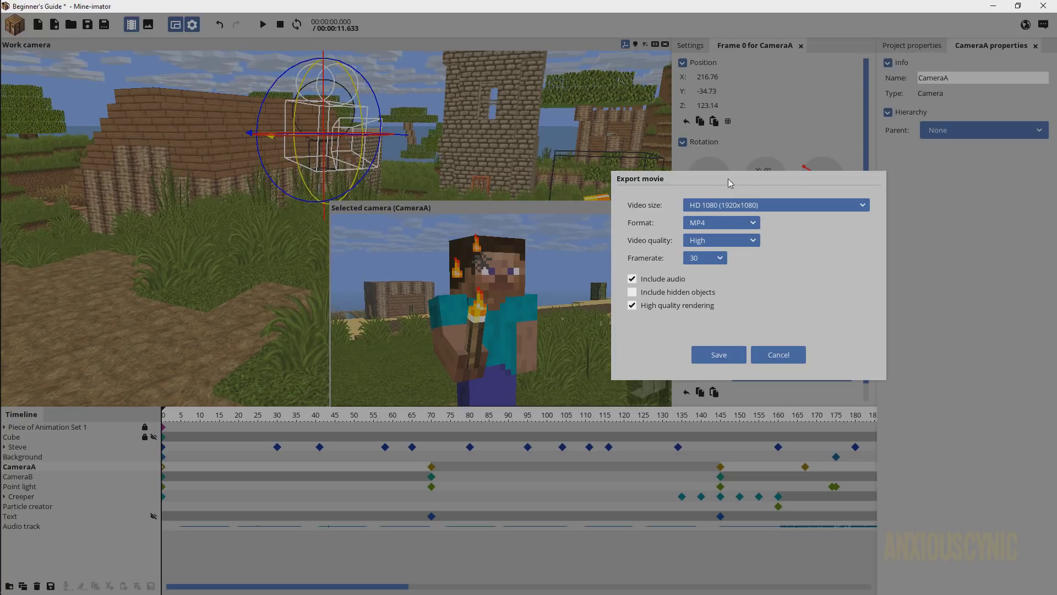
pyautogui.moveTo(728, 178); pyautogui.dragTo(539, 121)
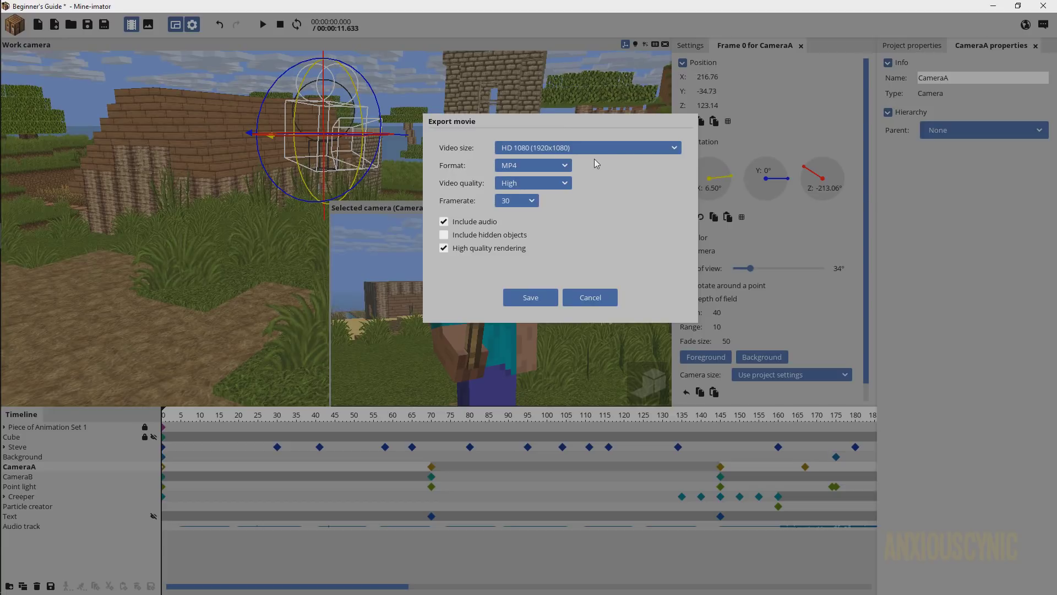
pyautogui.click(545, 166)
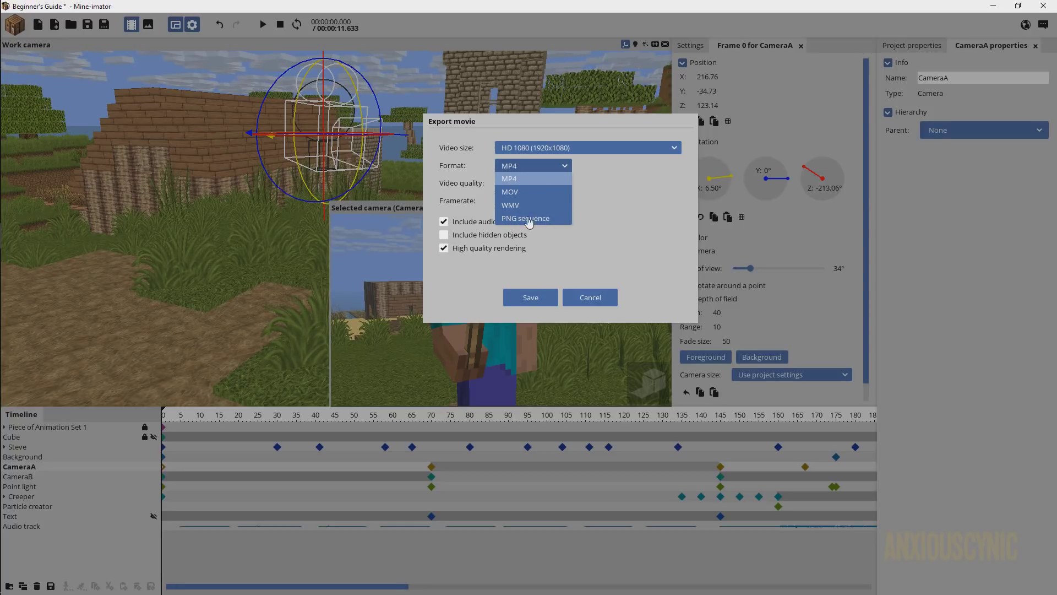
pyautogui.click(638, 223)
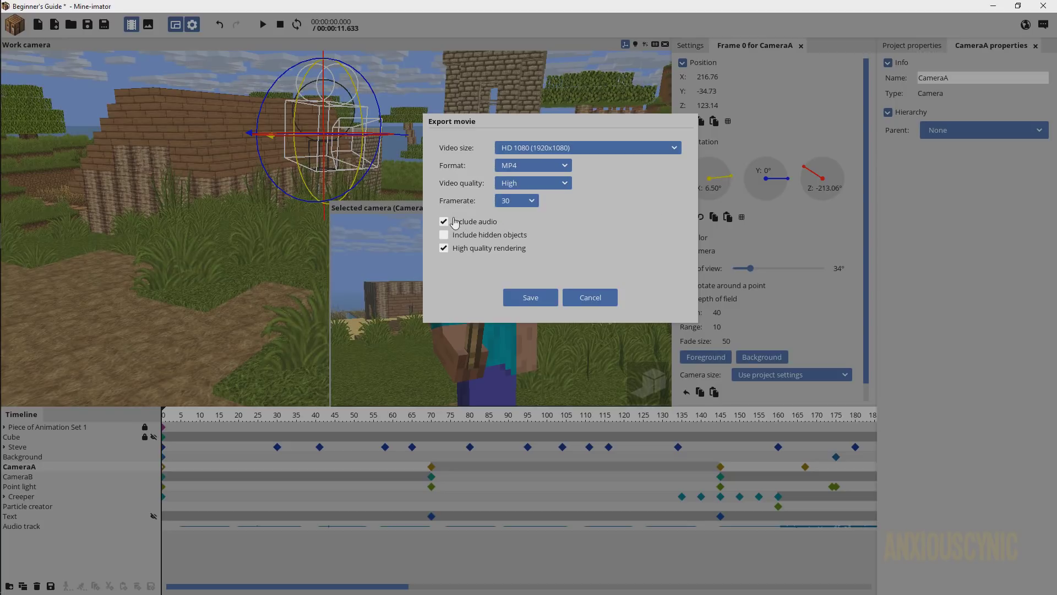
# - Try PNG sequence as the export format and set the format back to MP4
pyautogui.click(529, 166)
pyautogui.click(538, 220)
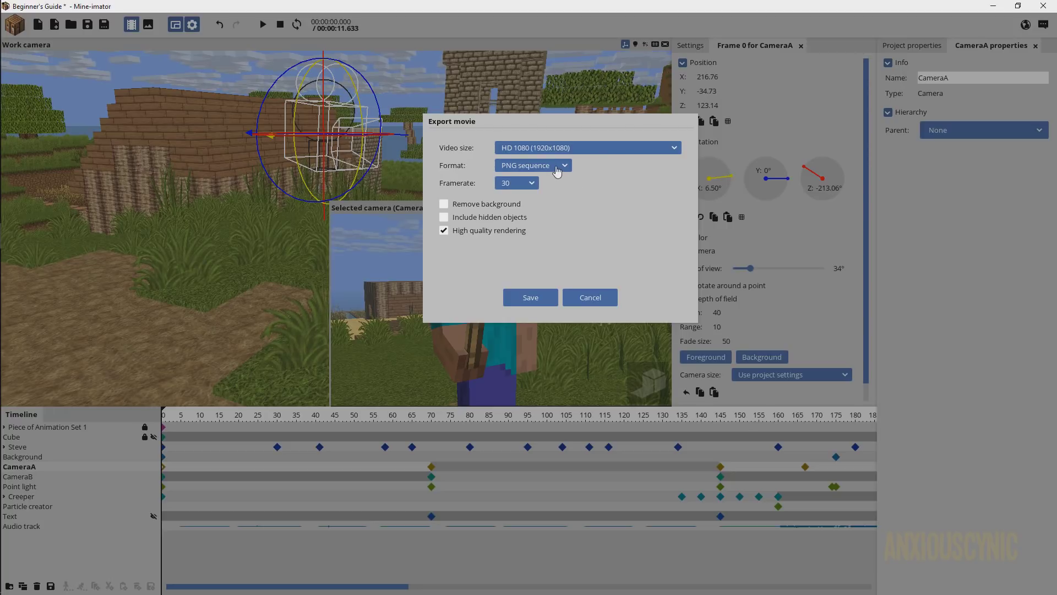
pyautogui.click(526, 165)
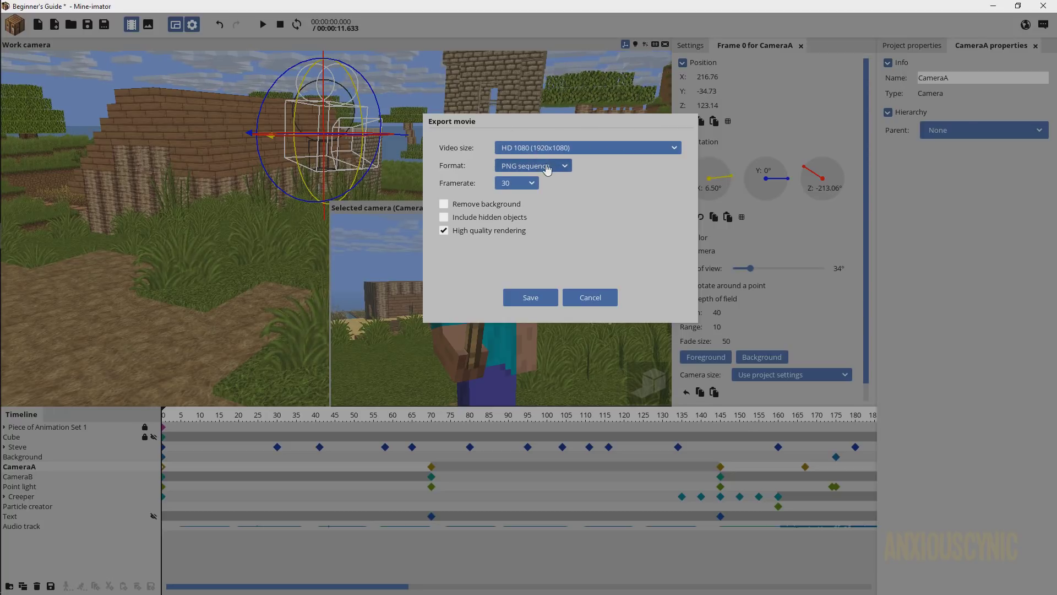
pyautogui.click(509, 179)
pyautogui.click(554, 166)
pyautogui.click(554, 167)
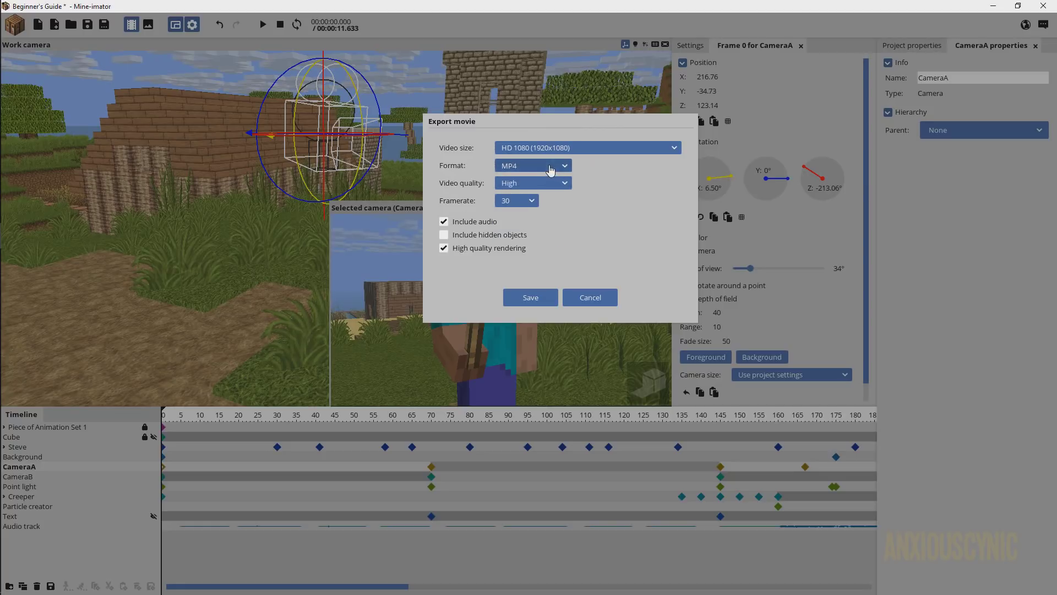
# - Try MOV as the export format, return to MP4 and review the format choices
pyautogui.click(552, 168)
pyautogui.click(527, 192)
pyautogui.click(540, 166)
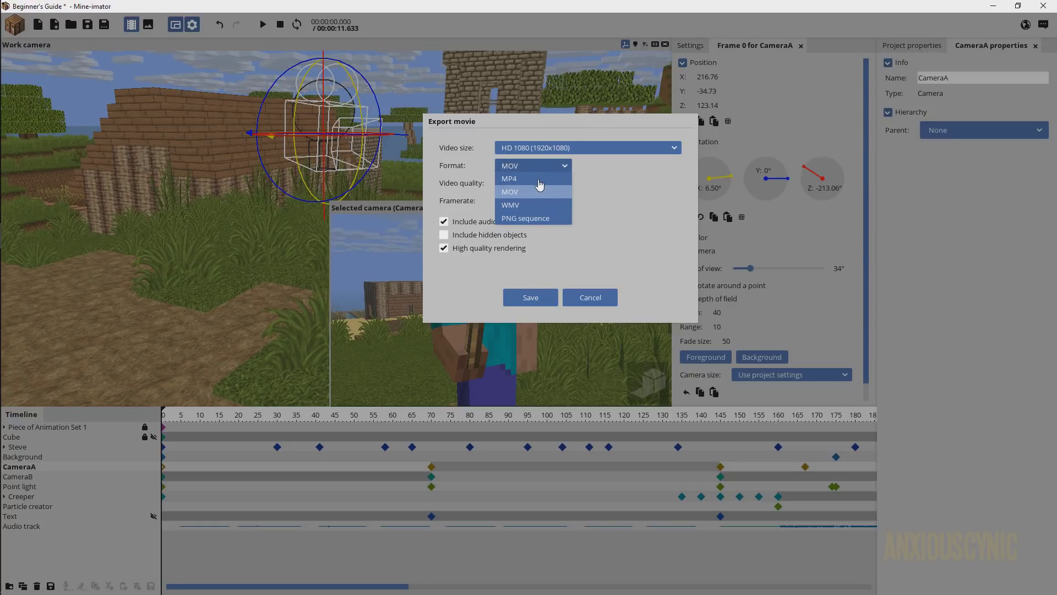
pyautogui.click(537, 179)
pyautogui.click(562, 165)
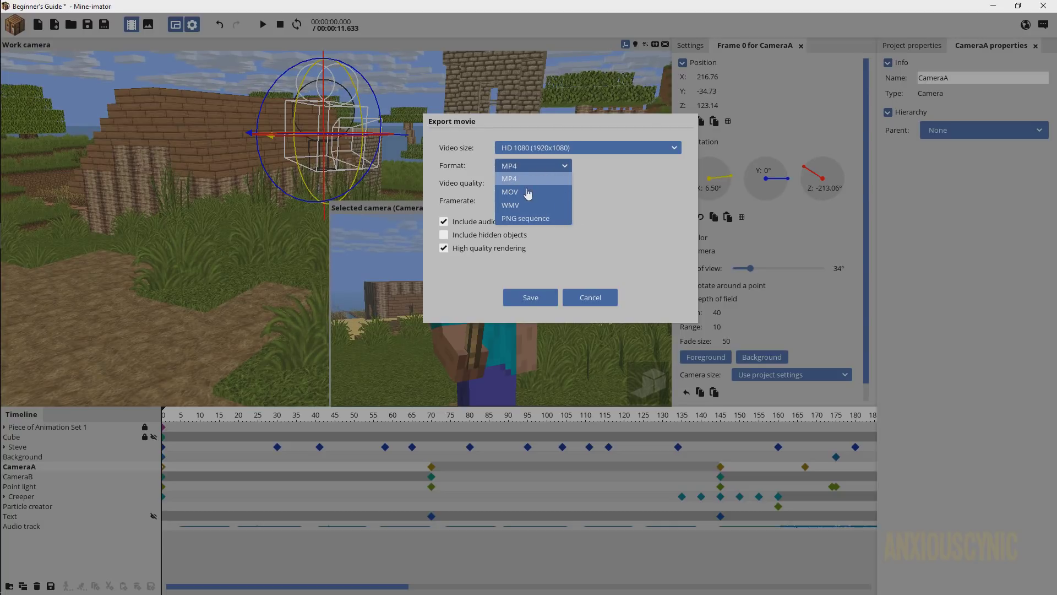
pyautogui.click(602, 174)
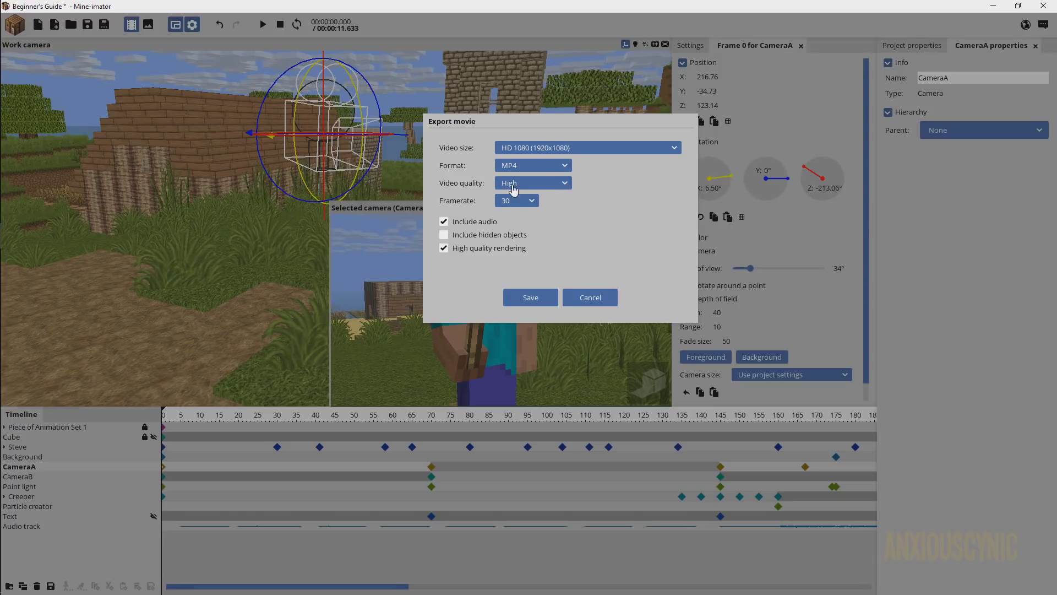
# - View the video quality choices, and switch the export format to PNG sequence and back to MP4
pyautogui.click(562, 186)
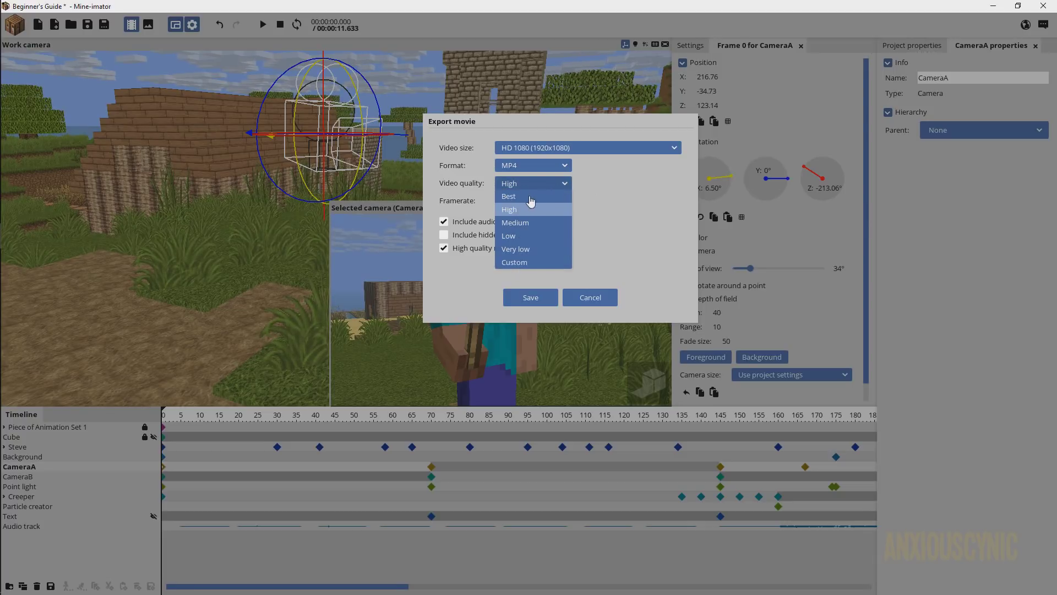
pyautogui.click(556, 167)
pyautogui.click(553, 168)
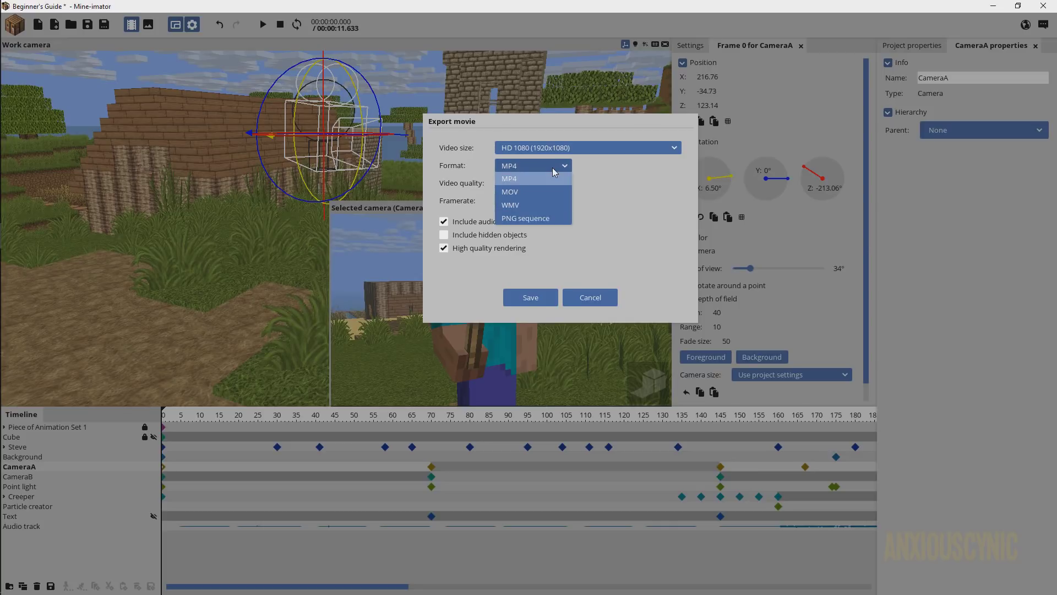
pyautogui.click(529, 218)
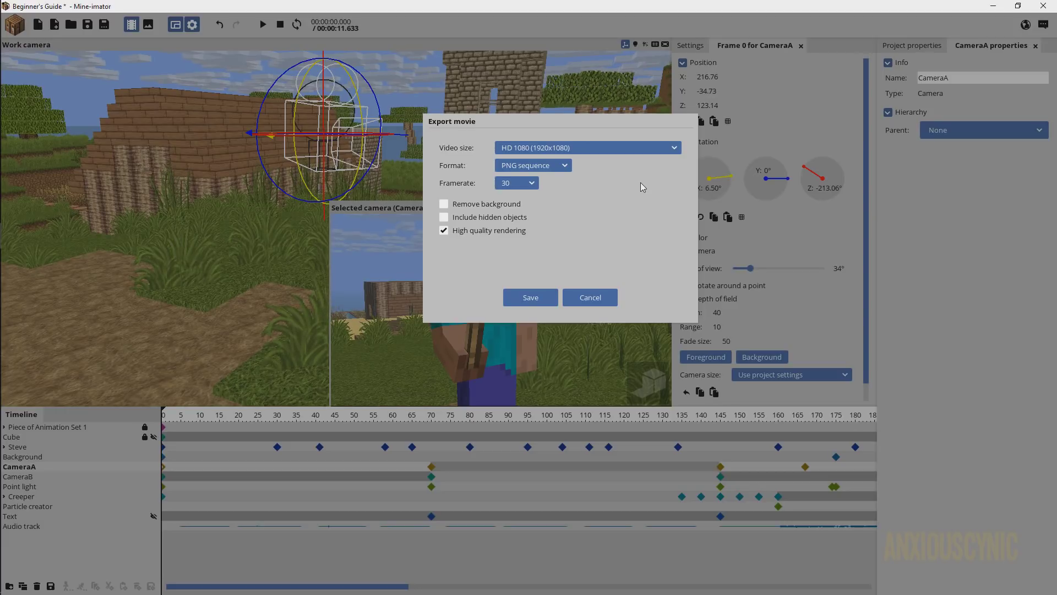
pyautogui.click(567, 166)
pyautogui.click(523, 180)
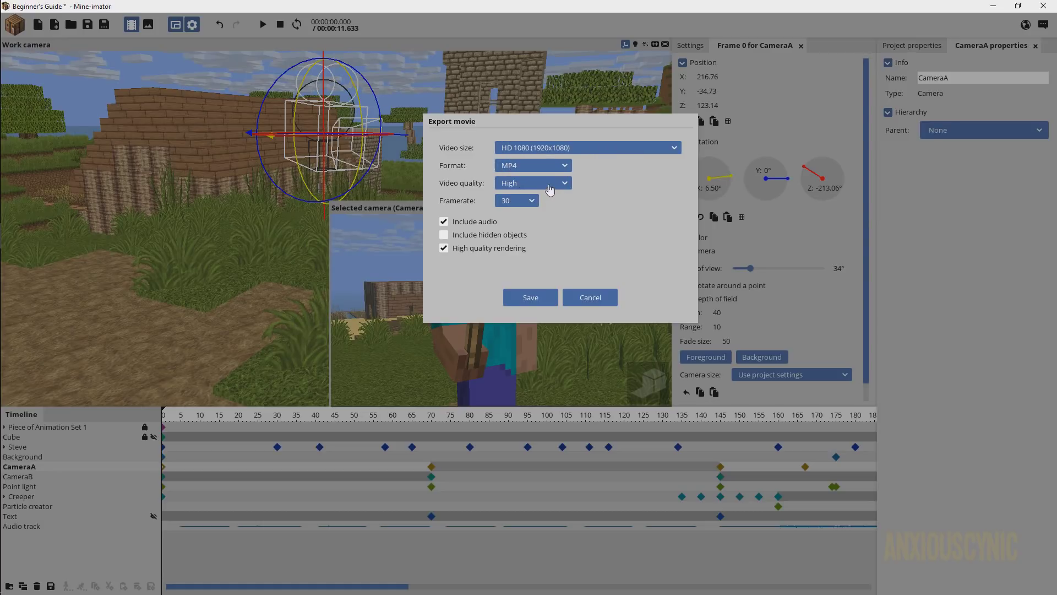
# - Set the video quality to Best, keep the framerate at 30 and exclude audio from the export
pyautogui.click(536, 183)
pyautogui.click(540, 197)
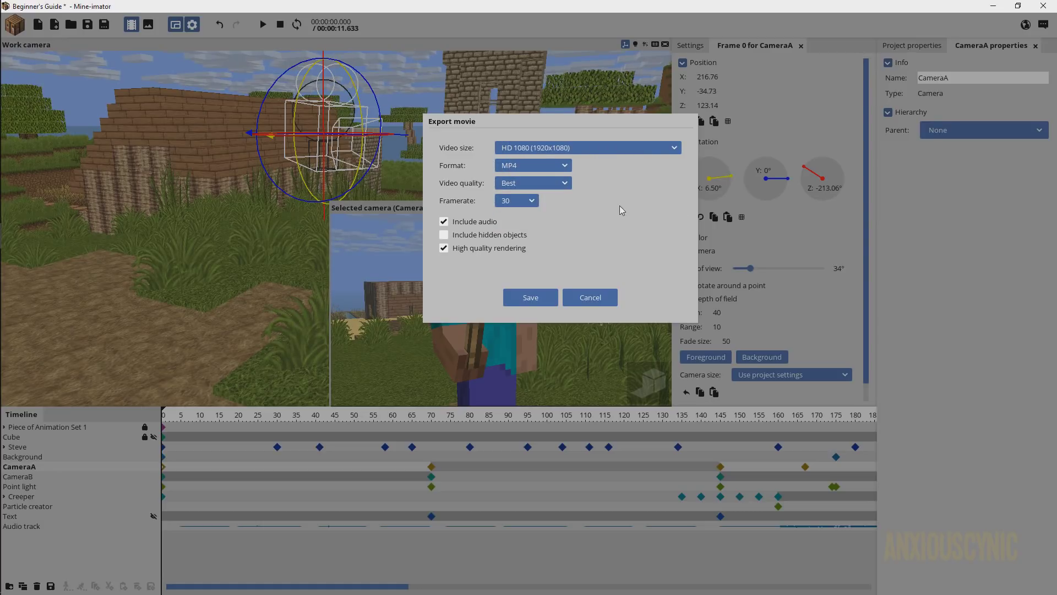
pyautogui.click(532, 201)
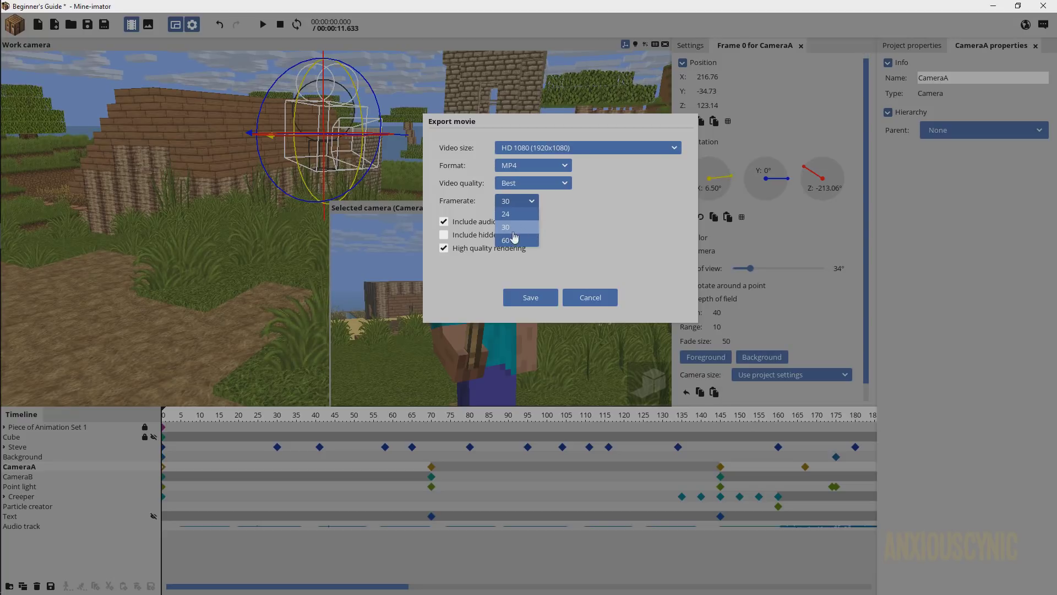
pyautogui.click(533, 203)
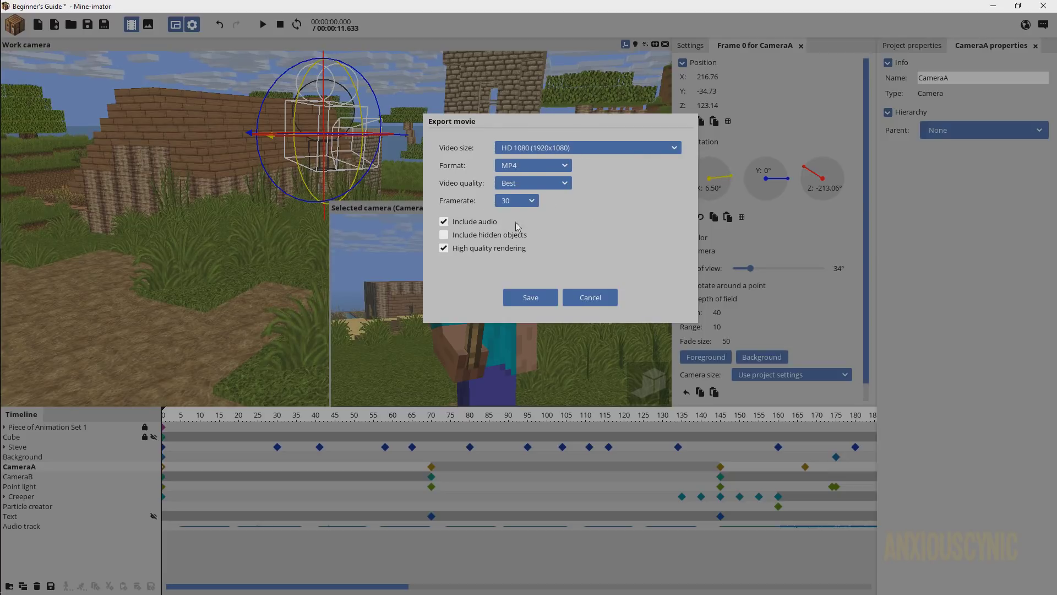
pyautogui.click(444, 222)
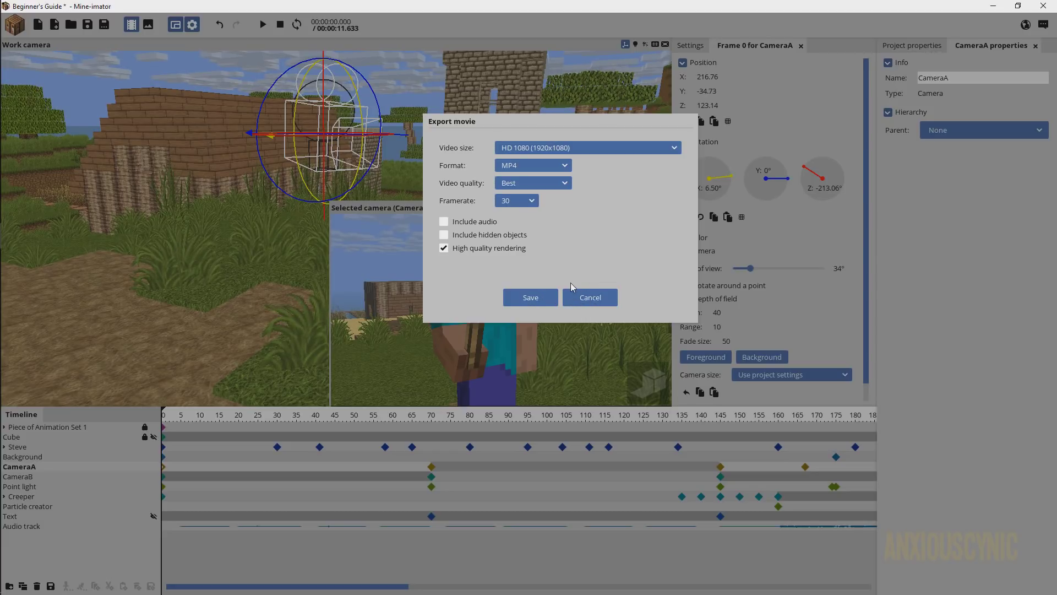
# - Set the export video size to Custom with a height of 860 and move the export dialog clear of the camera preview
pyautogui.click(520, 147)
pyautogui.click(521, 150)
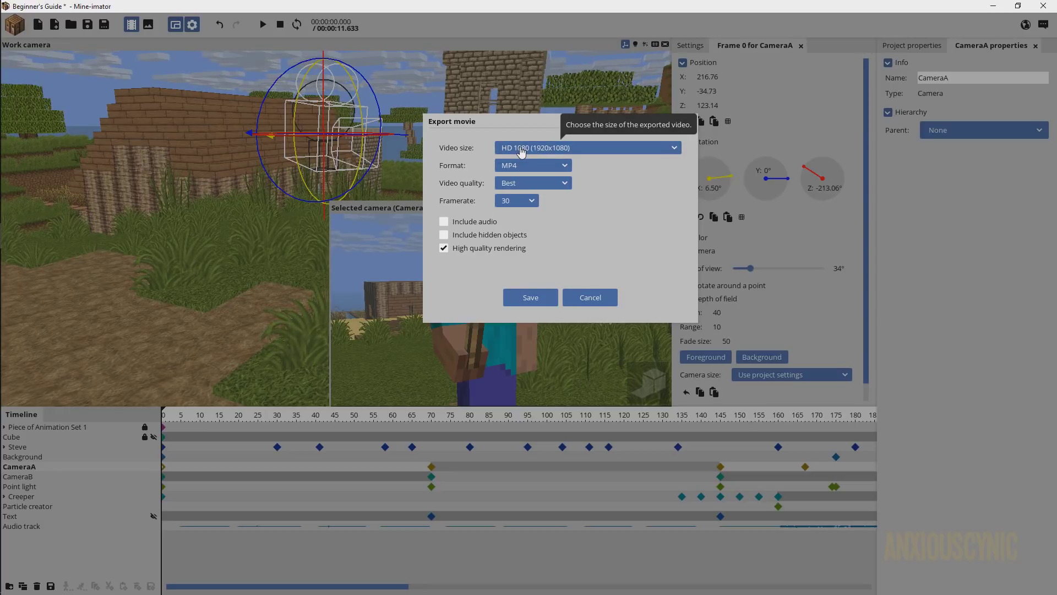
pyautogui.click(521, 148)
pyautogui.click(520, 286)
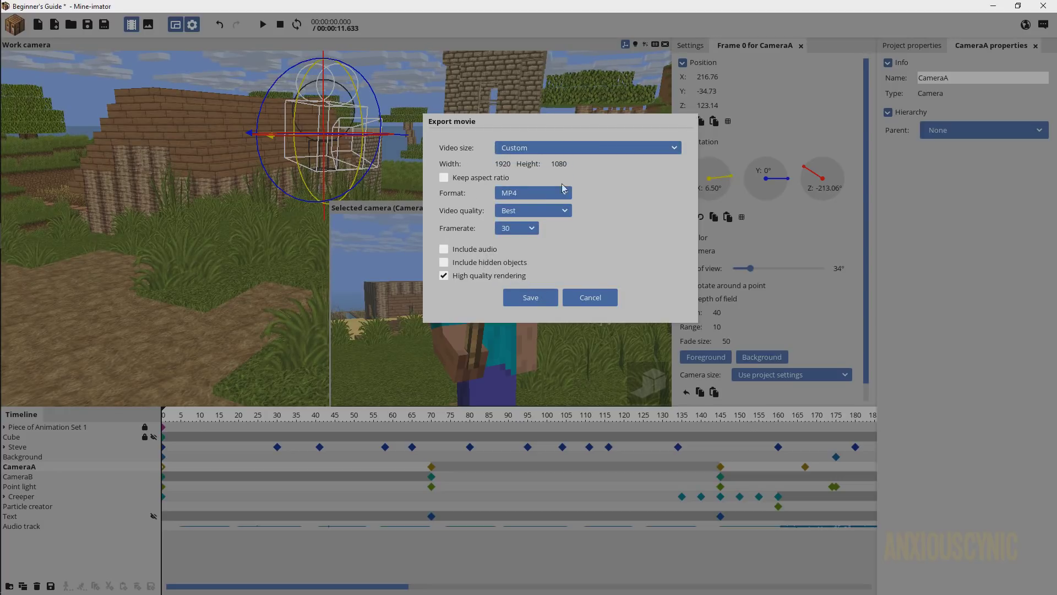
pyautogui.click(560, 164)
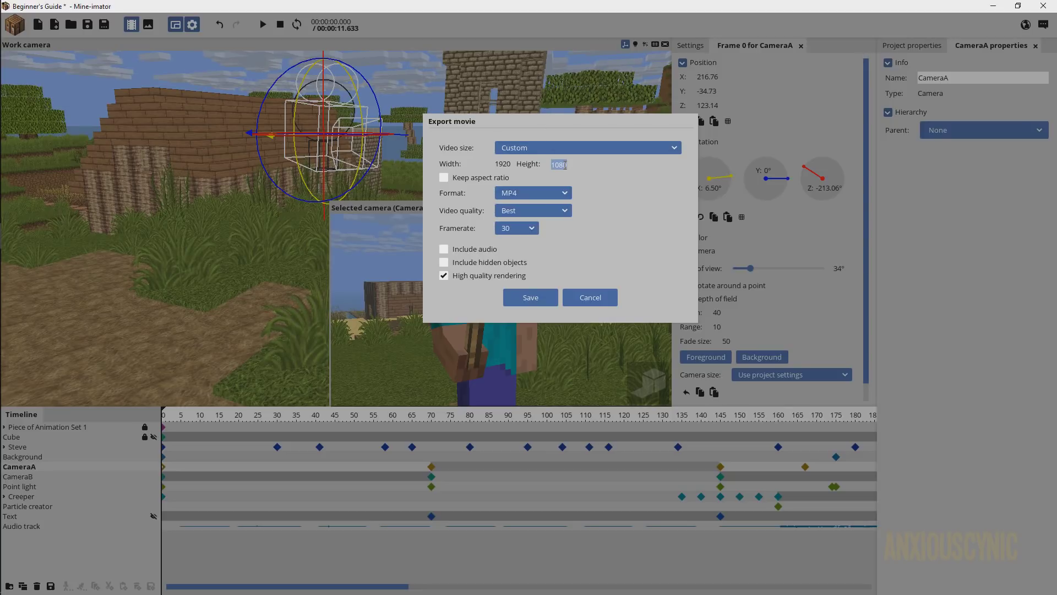
pyautogui.write('860')
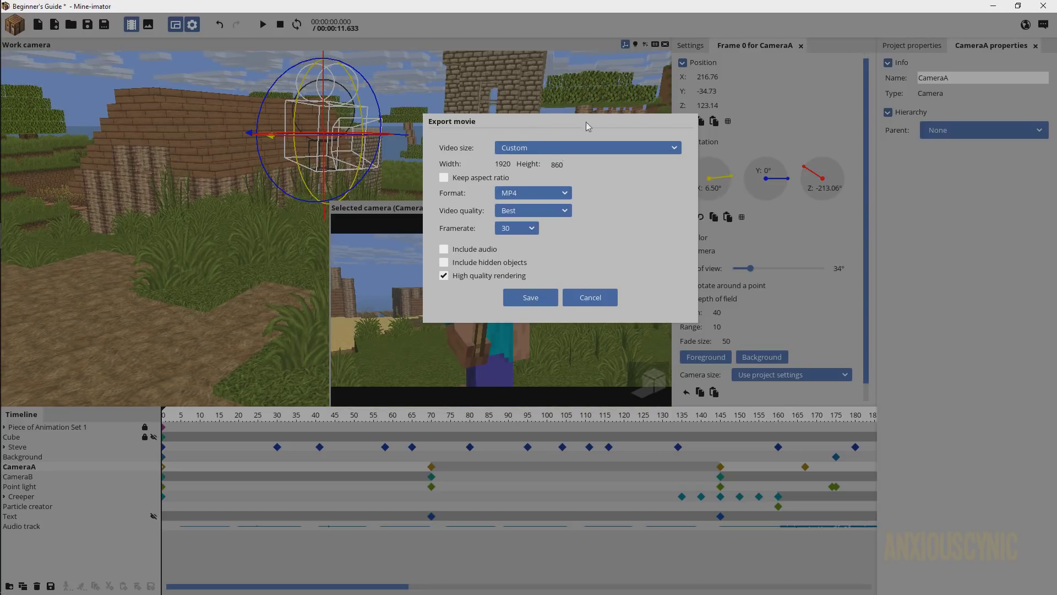
pyautogui.moveTo(586, 121); pyautogui.dragTo(804, 95)
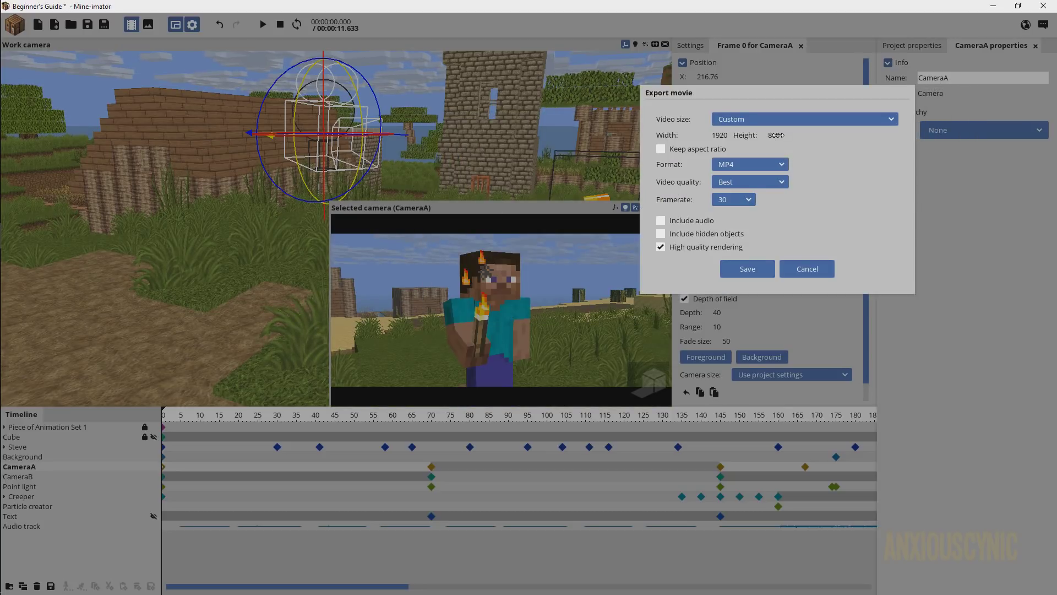
# - Set the custom video height to 840 and the export format to PNG sequence
pyautogui.click(776, 135)
pyautogui.write('840')
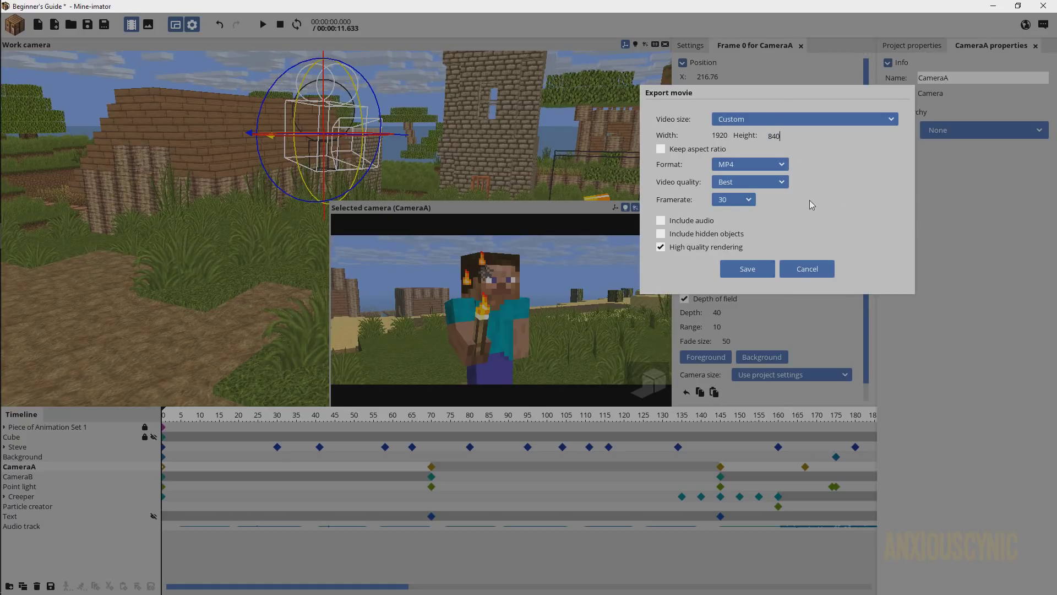
pyautogui.click(737, 164)
pyautogui.click(734, 218)
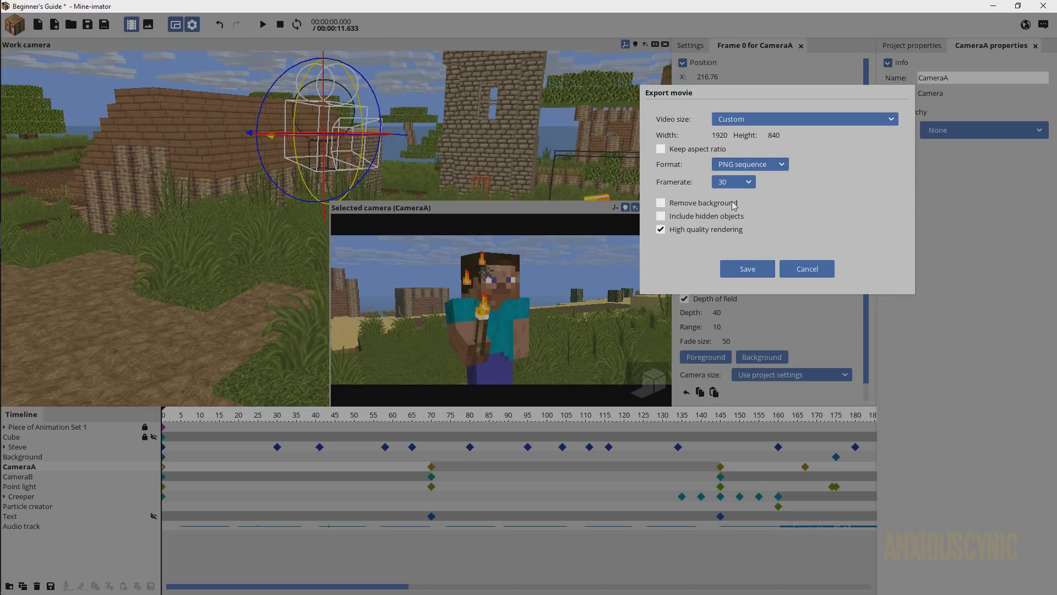
# - Start saving the movie, create a folder named Render inside the Beginner's Guide project folder and open it
pyautogui.click(748, 270)
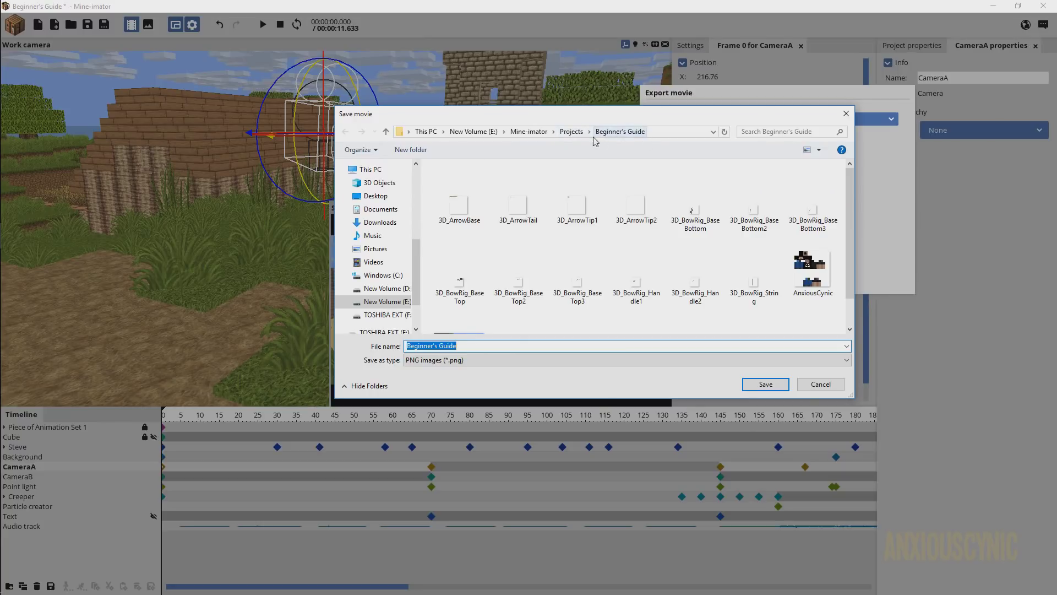
pyautogui.rightClick(489, 164)
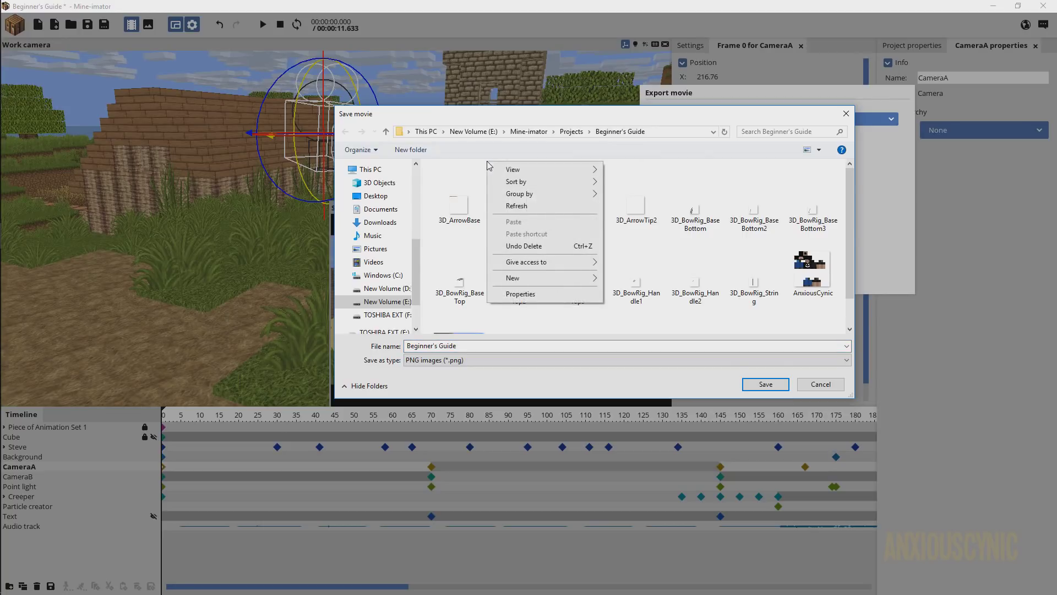
pyautogui.moveTo(586, 279)
pyautogui.click(622, 279)
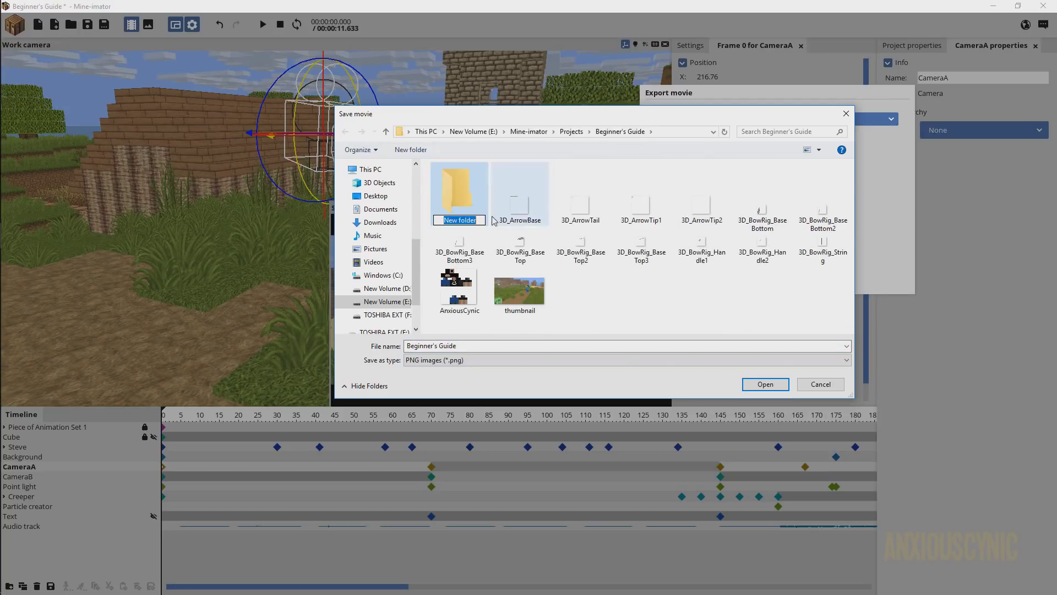
pyautogui.write('Redner')
pyautogui.press('BackSpace')
pyautogui.press('BackSpace')
pyautogui.press('BackSpace')
pyautogui.press('BackSpace')
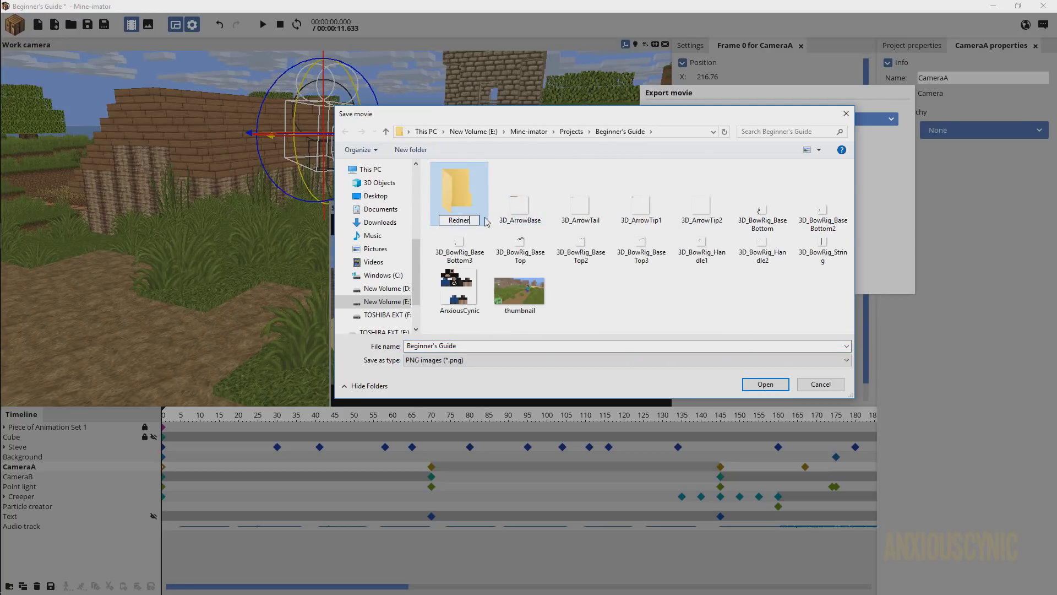
pyautogui.write('nder')
pyautogui.click(509, 212)
pyautogui.doubleClick(457, 197)
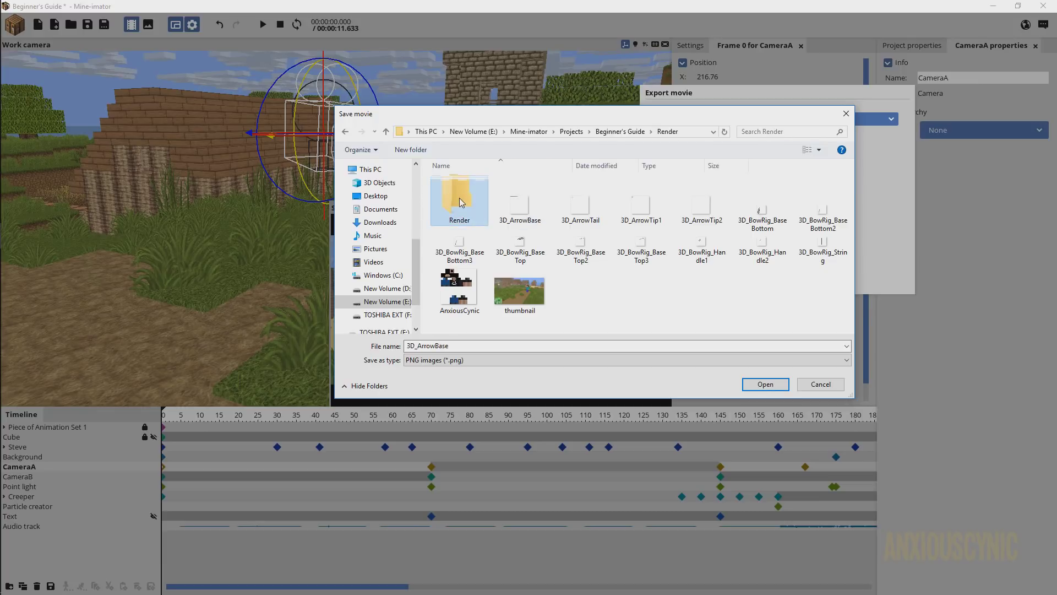
# - Name the PNG image sequence TutorialVideo and save it in the Render folder
pyautogui.doubleClick(457, 346)
pyautogui.write('Tuto')
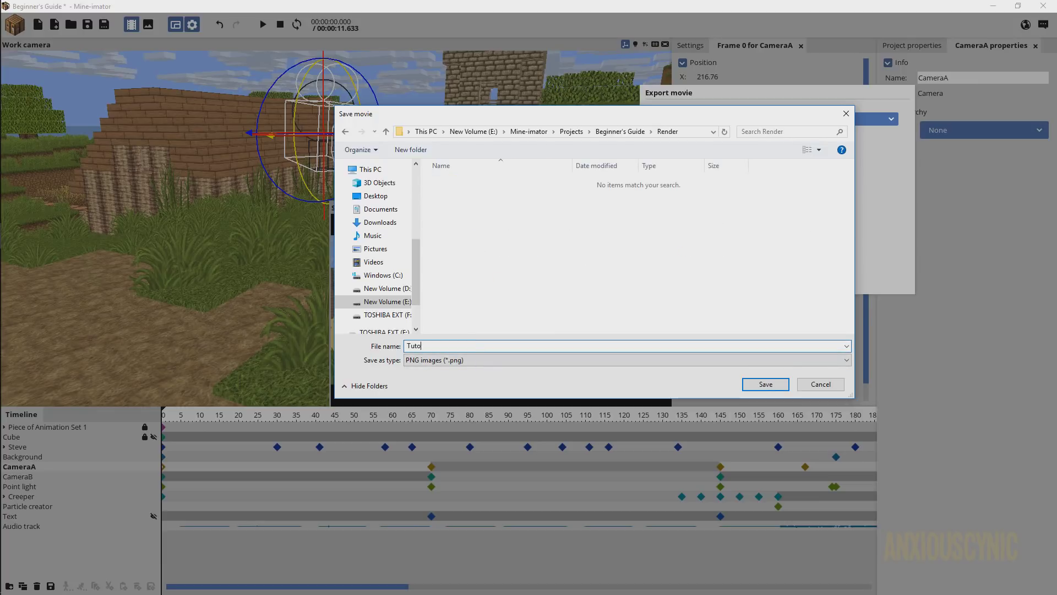
pyautogui.write('rialVideo')
pyautogui.click(765, 387)
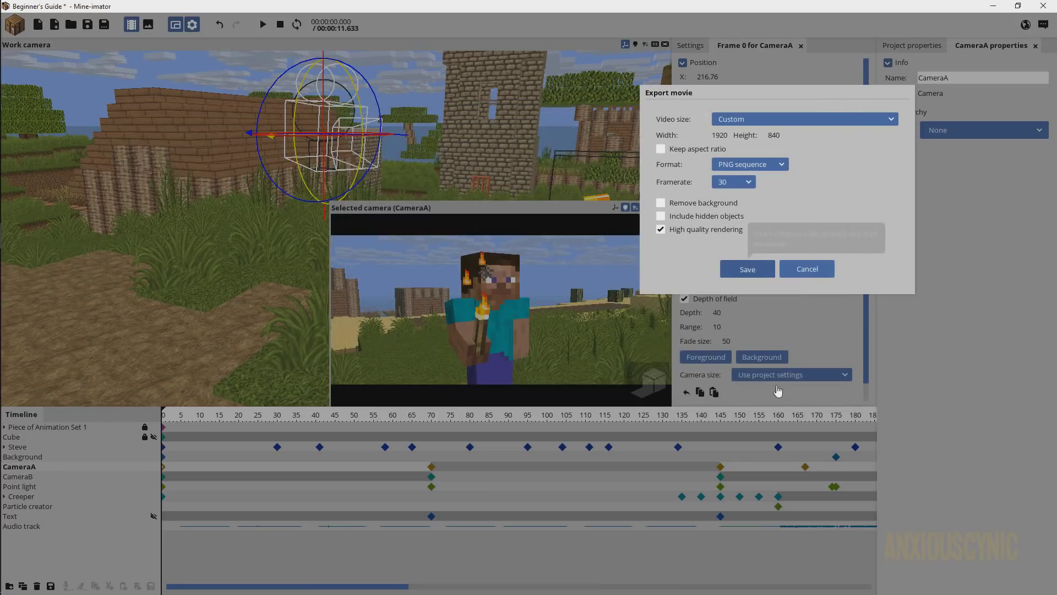